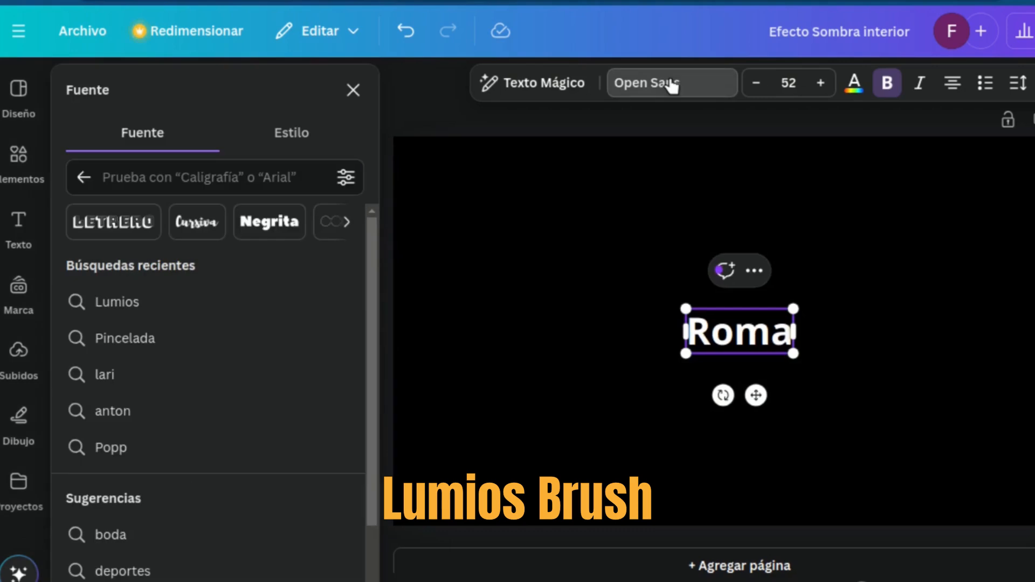
Step: Find the Lumios fonts and set the Roma text in Lumios Brush
{"action": "left_click", "coordinate": [301, 170]}
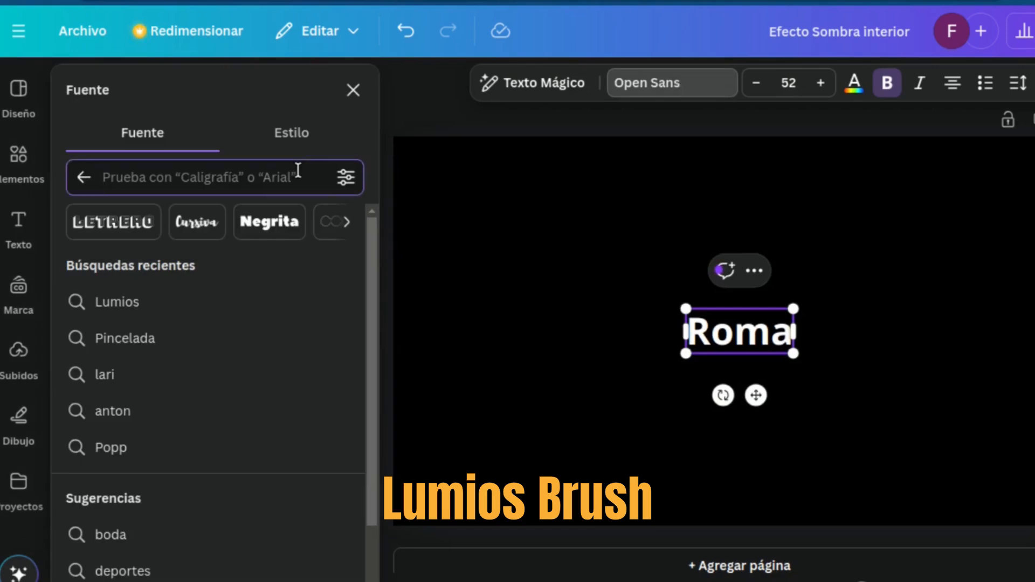
{"action": "type", "text": "Lumios"}
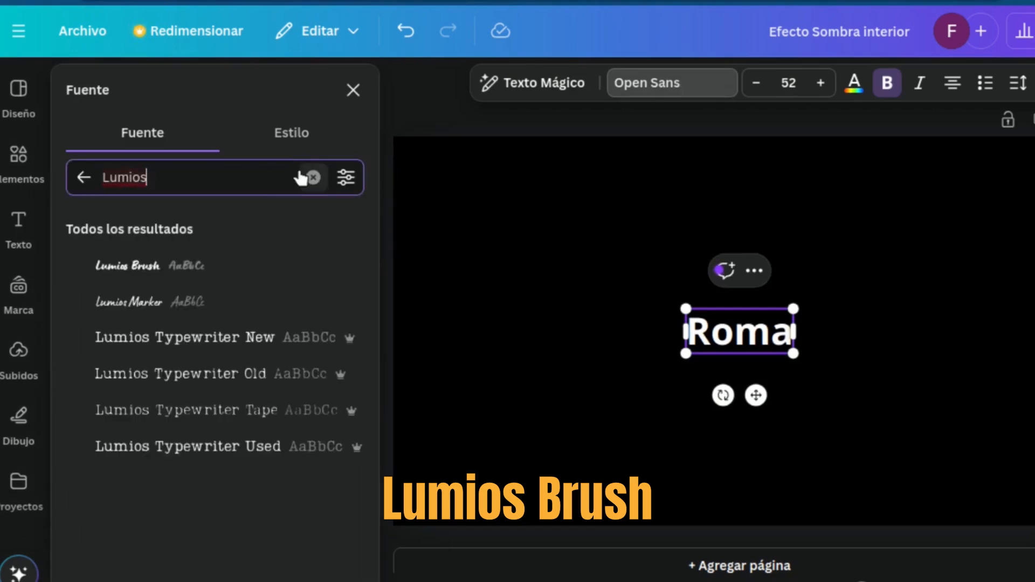
{"action": "left_click", "coordinate": [239, 270]}
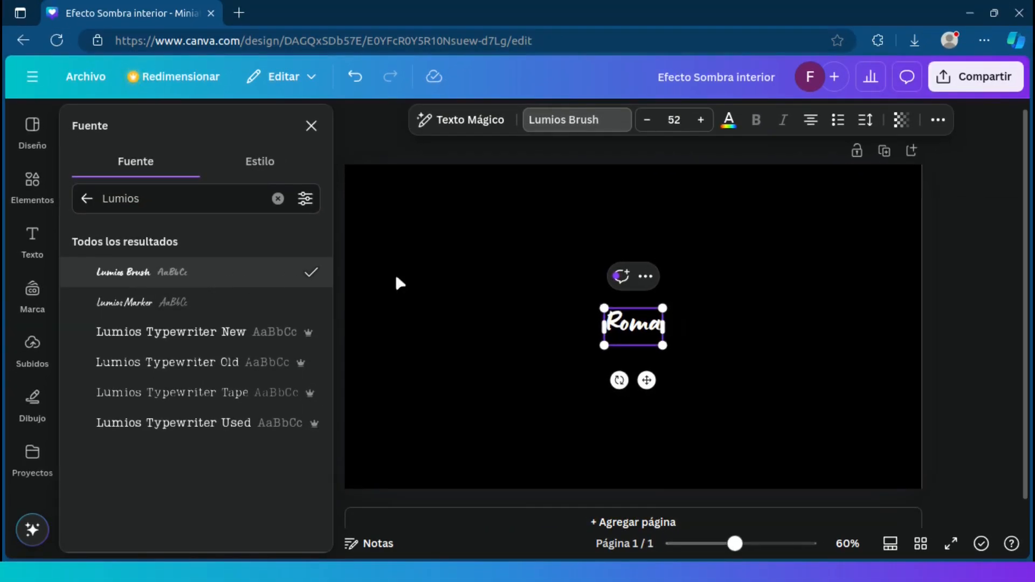
Step: Enlarge the Roma text to about size 317 and center its text box on the page
{"action": "left_click_drag", "start_coordinate": [604, 308], "coordinate": [377, 162]}
{"action": "left_click_drag", "start_coordinate": [665, 351], "coordinate": [734, 390]}
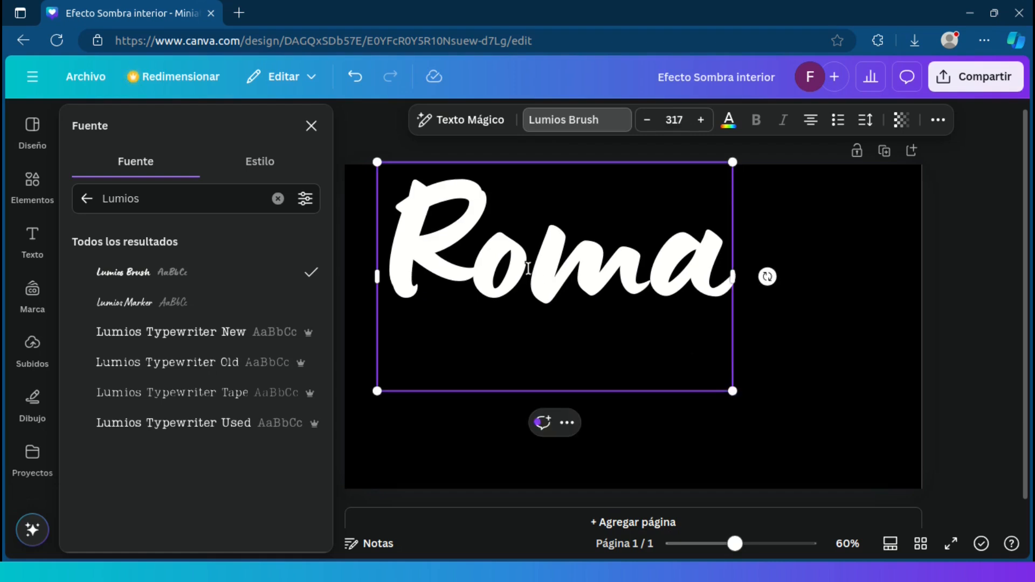
{"action": "left_click", "coordinate": [784, 218]}
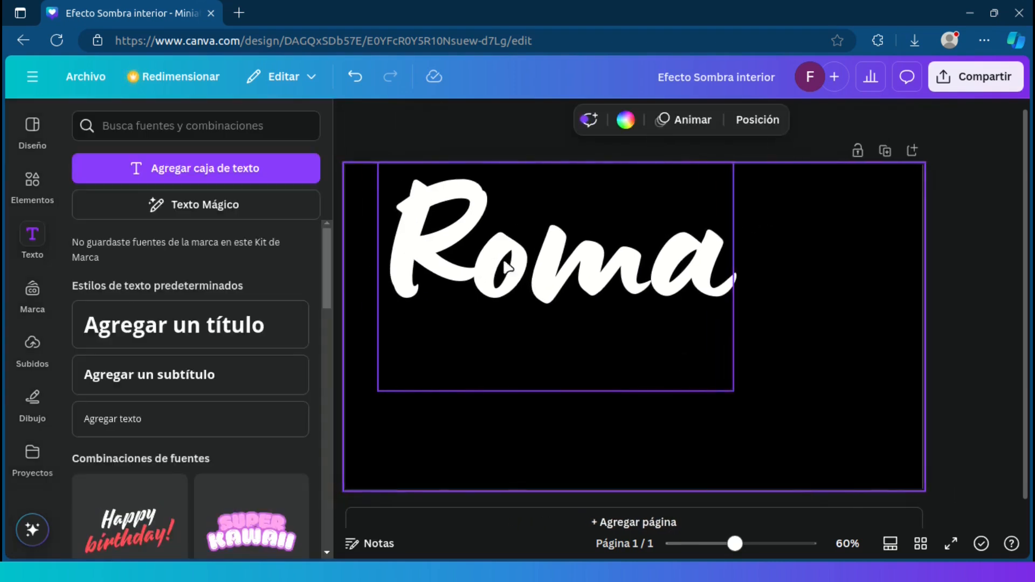
{"action": "left_click_drag", "start_coordinate": [558, 267], "coordinate": [630, 311]}
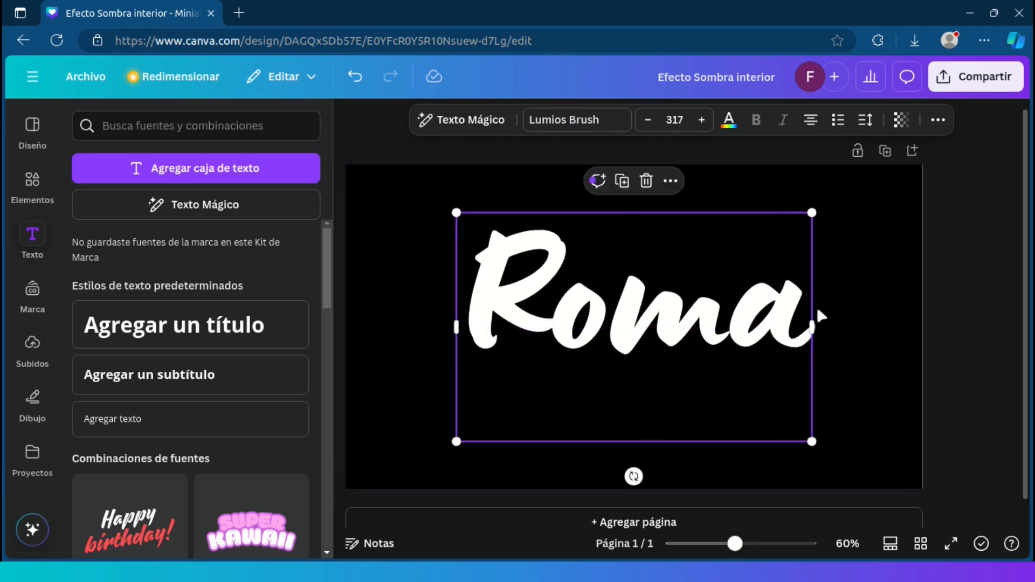
{"action": "left_click", "coordinate": [869, 296]}
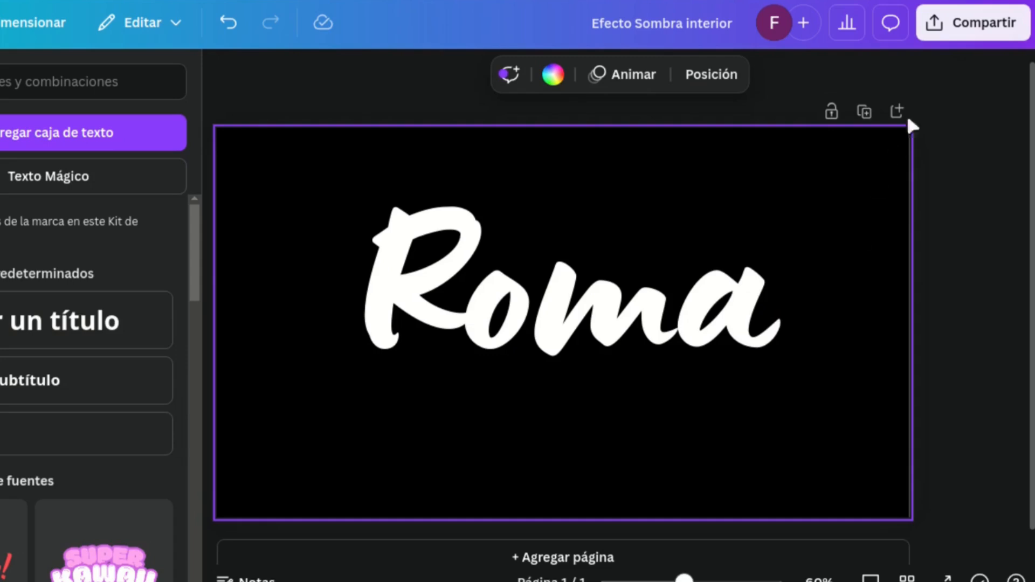
Step: Download the solid Roma design as a PNG at size 1 with a transparent background
{"action": "left_click", "coordinate": [977, 31]}
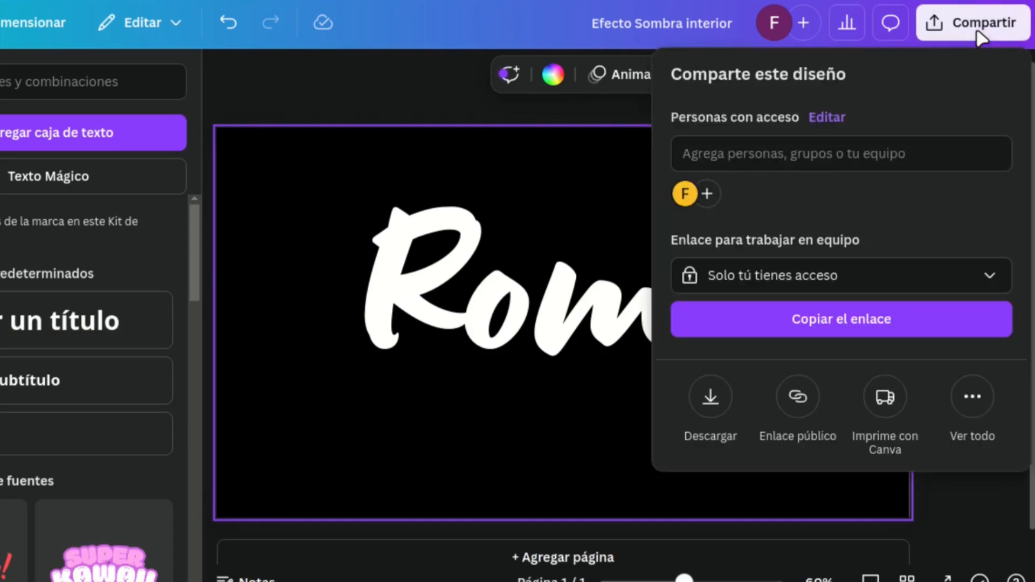
{"action": "left_click", "coordinate": [716, 399]}
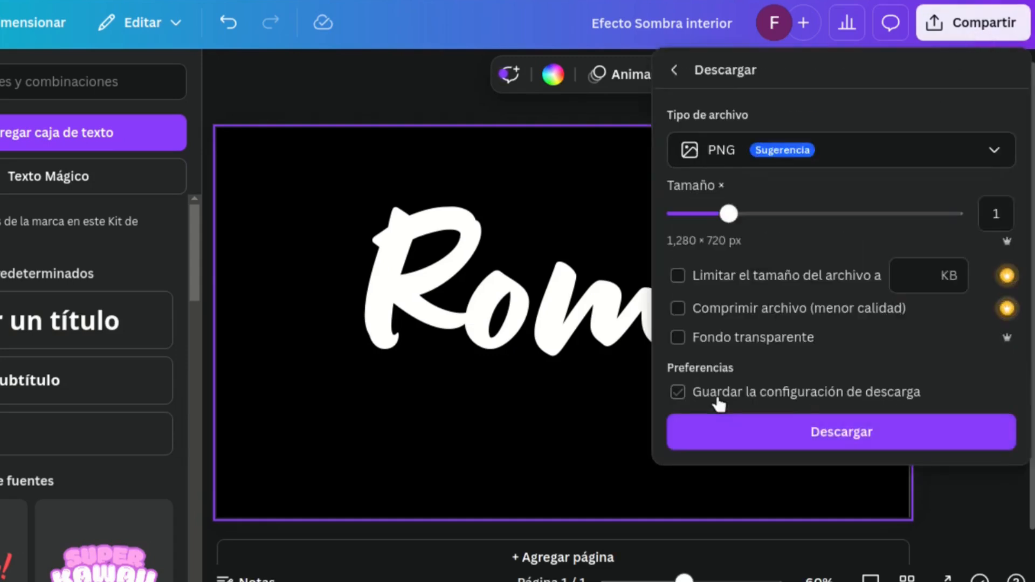
{"action": "left_click", "coordinate": [678, 339]}
{"action": "left_click", "coordinate": [861, 432]}
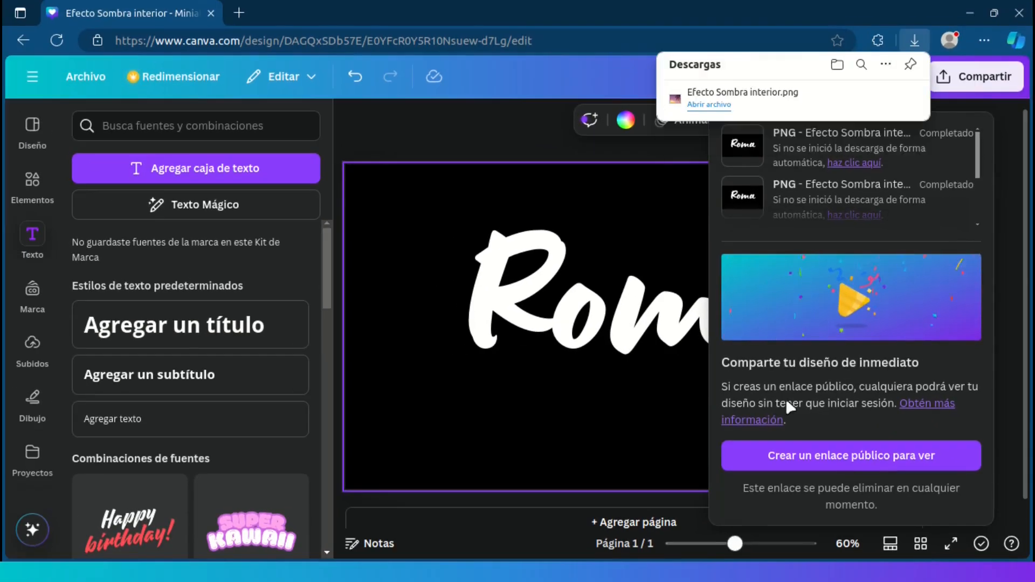
{"action": "left_click", "coordinate": [435, 416]}
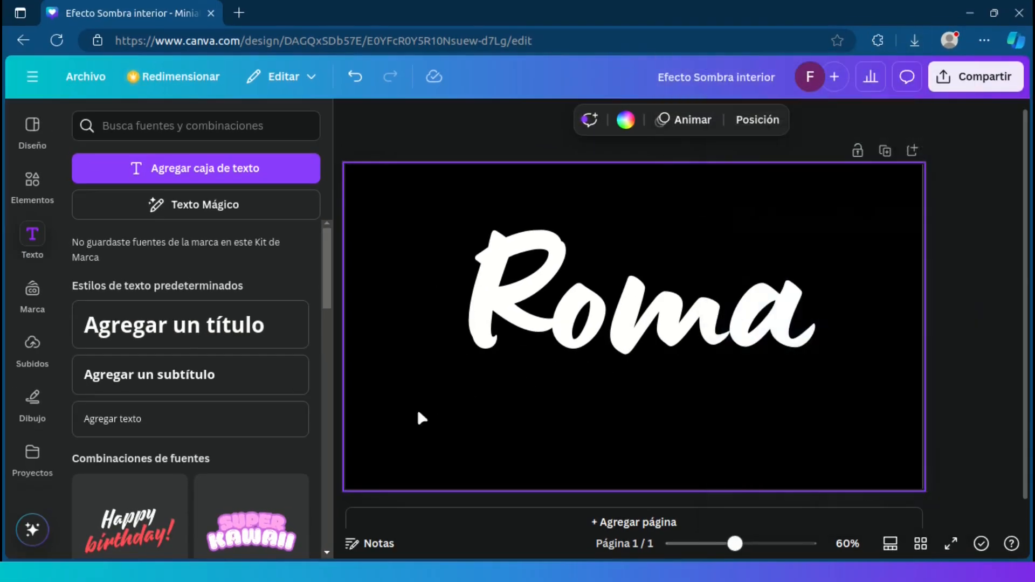
Step: Upload the downloaded Efecto Sombra interior.png to the uploaded images
{"action": "left_click", "coordinate": [33, 343]}
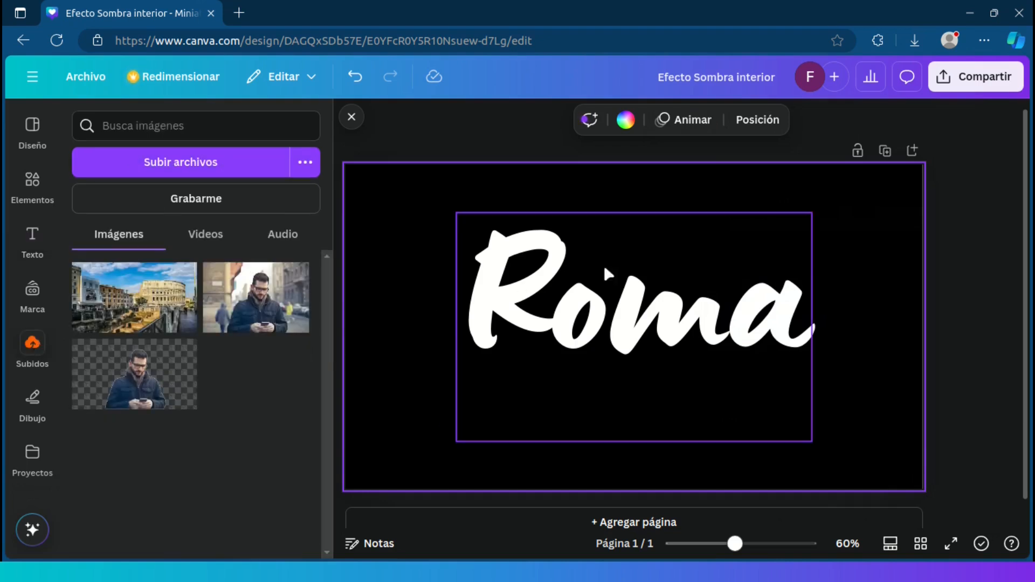
{"action": "left_click", "coordinate": [917, 41]}
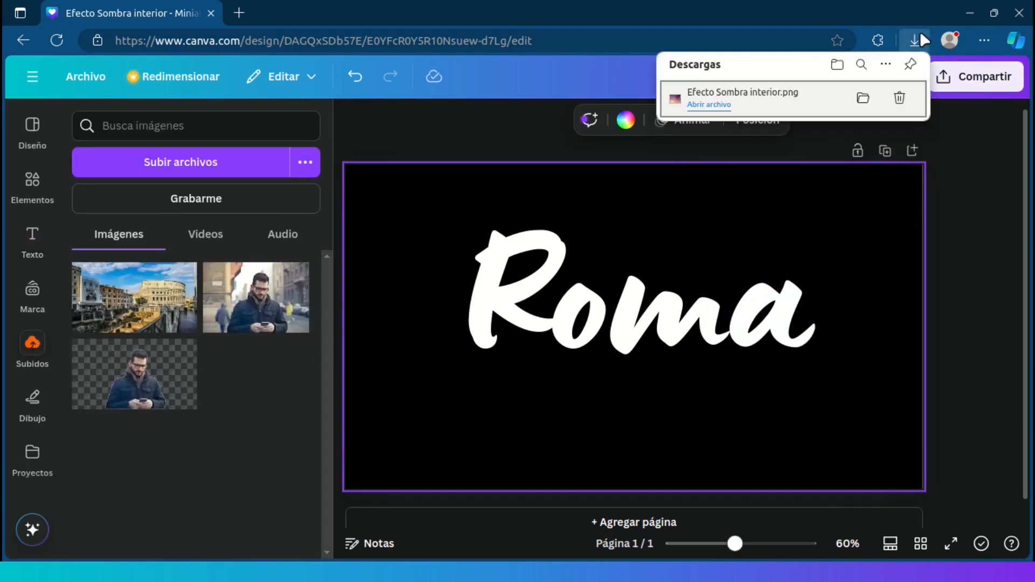
{"action": "left_click_drag", "start_coordinate": [769, 96], "coordinate": [240, 399]}
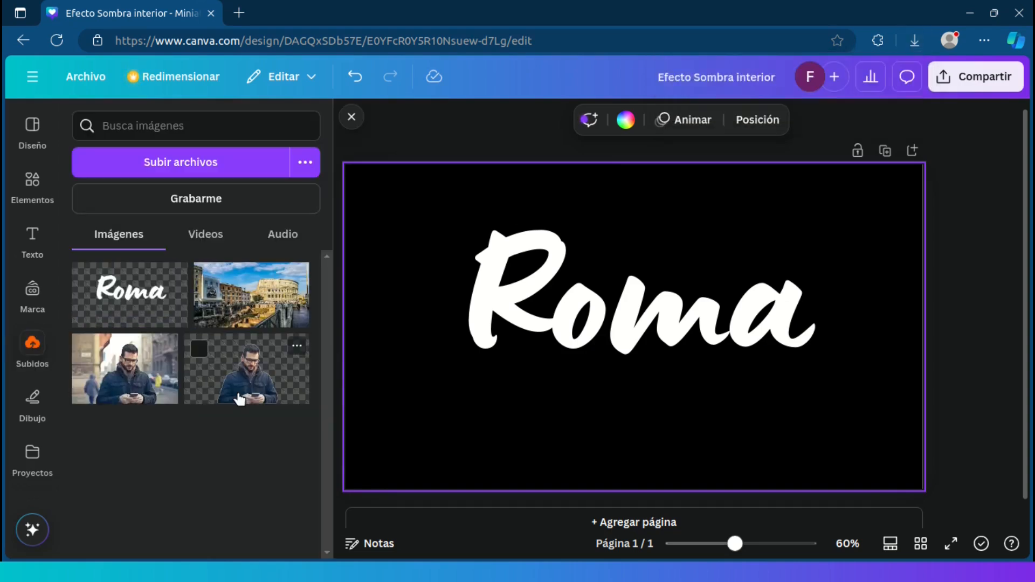
Step: Apply the Sin relleno effect to the Roma text with a thickness of 10
{"action": "left_click", "coordinate": [462, 396]}
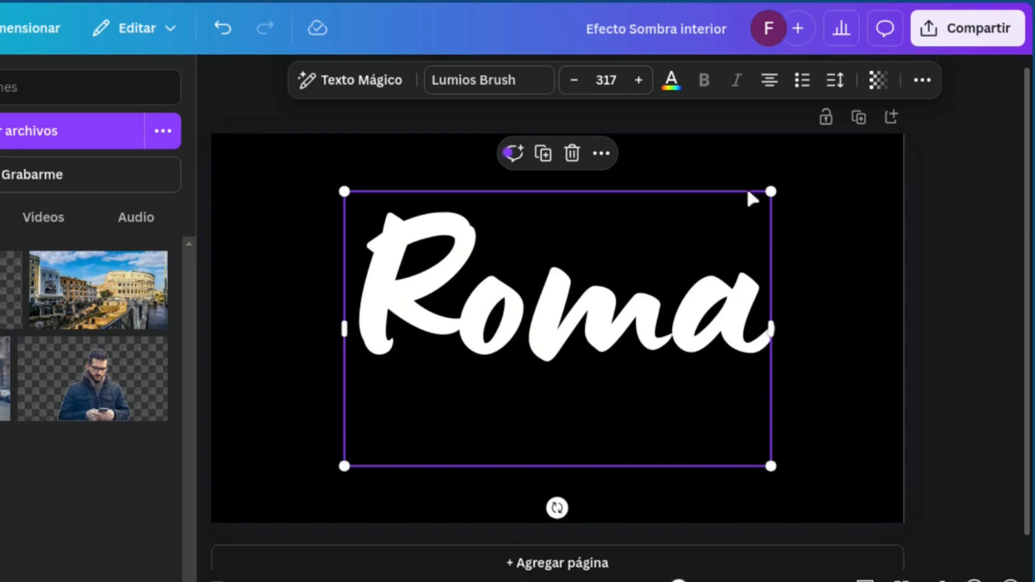
{"action": "left_click", "coordinate": [924, 82]}
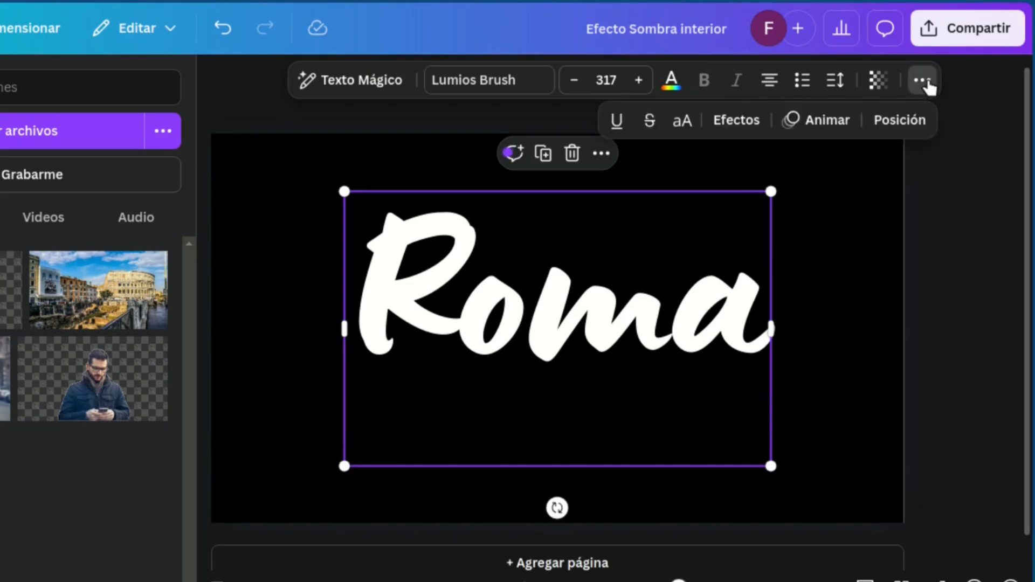
{"action": "left_click", "coordinate": [758, 121]}
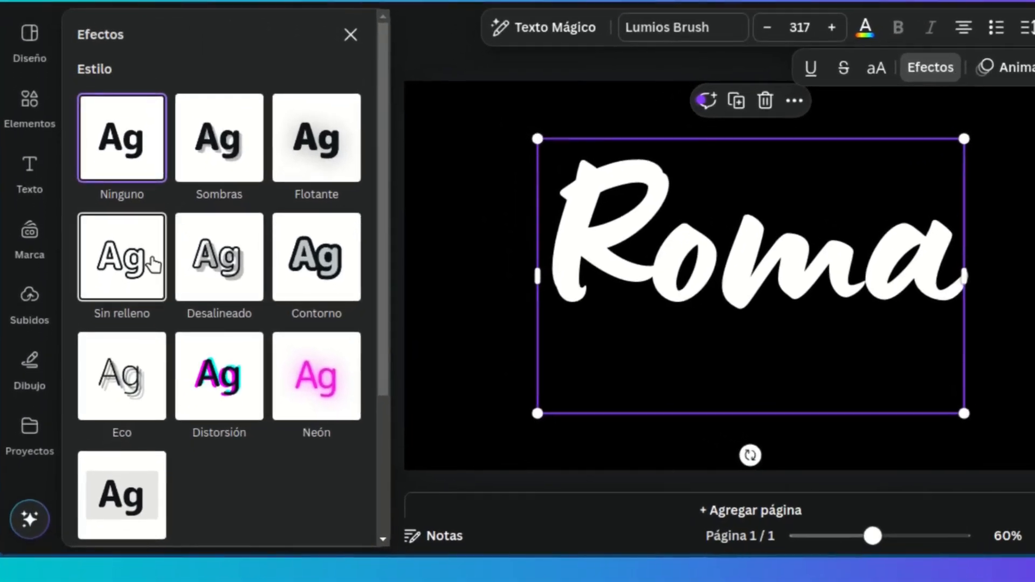
{"action": "left_click", "coordinate": [155, 266]}
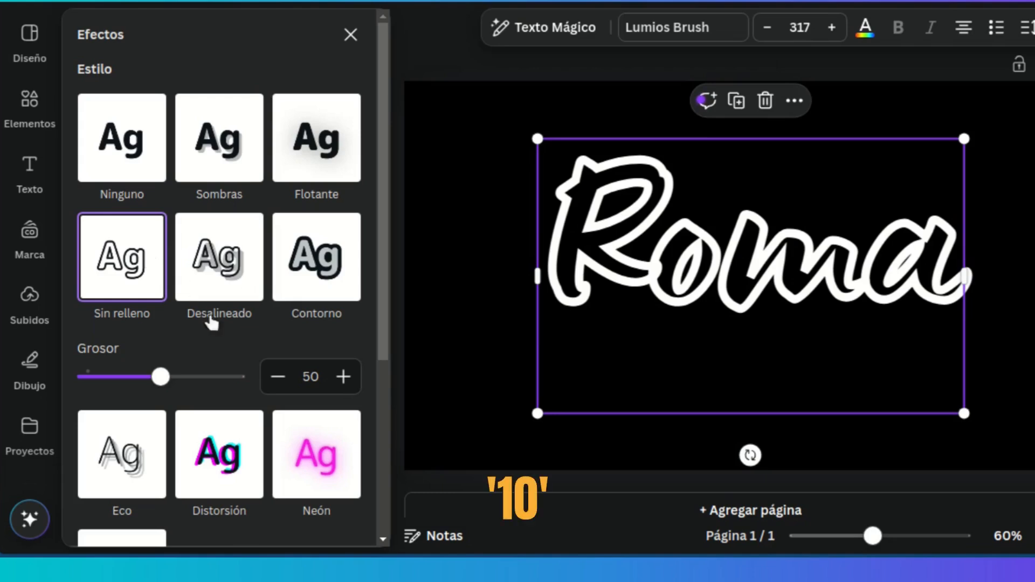
{"action": "left_click", "coordinate": [301, 372]}
{"action": "type", "text": "10"}
{"action": "key", "text": "Return"}
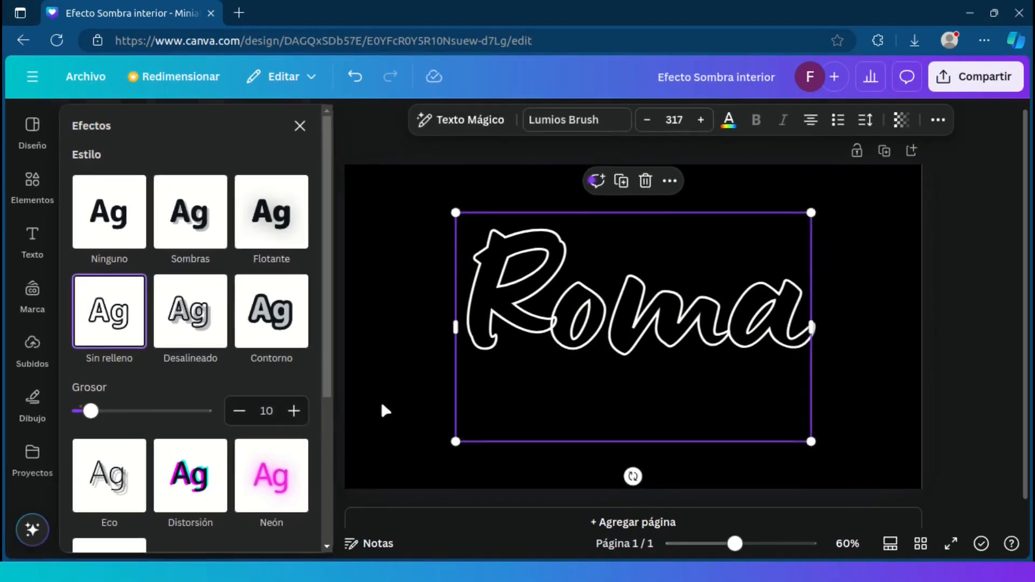
{"action": "left_click", "coordinate": [448, 363]}
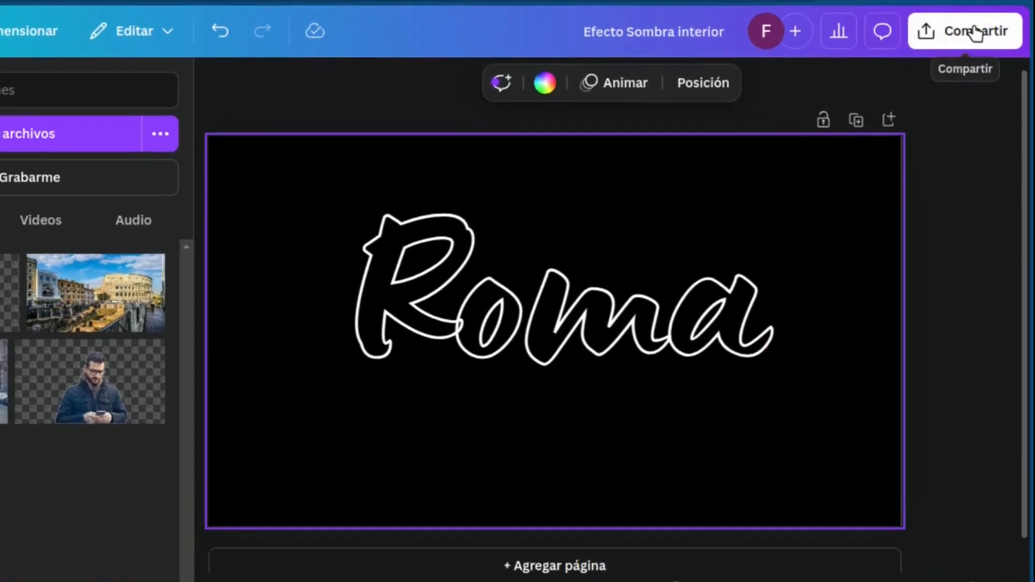
Step: Download the outlined Roma design as a PNG with a transparent background
{"action": "left_click", "coordinate": [977, 33]}
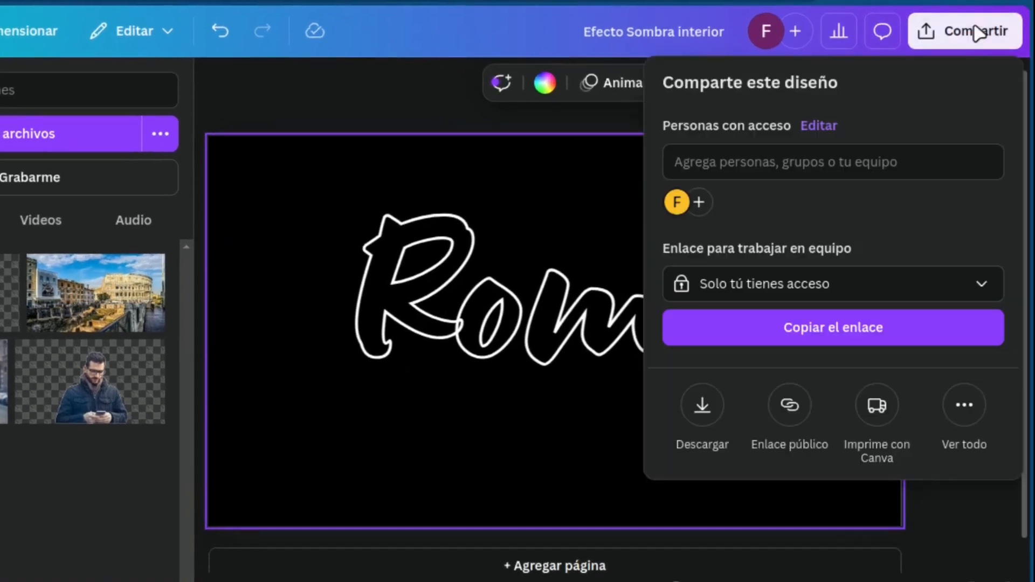
{"action": "left_click", "coordinate": [702, 405]}
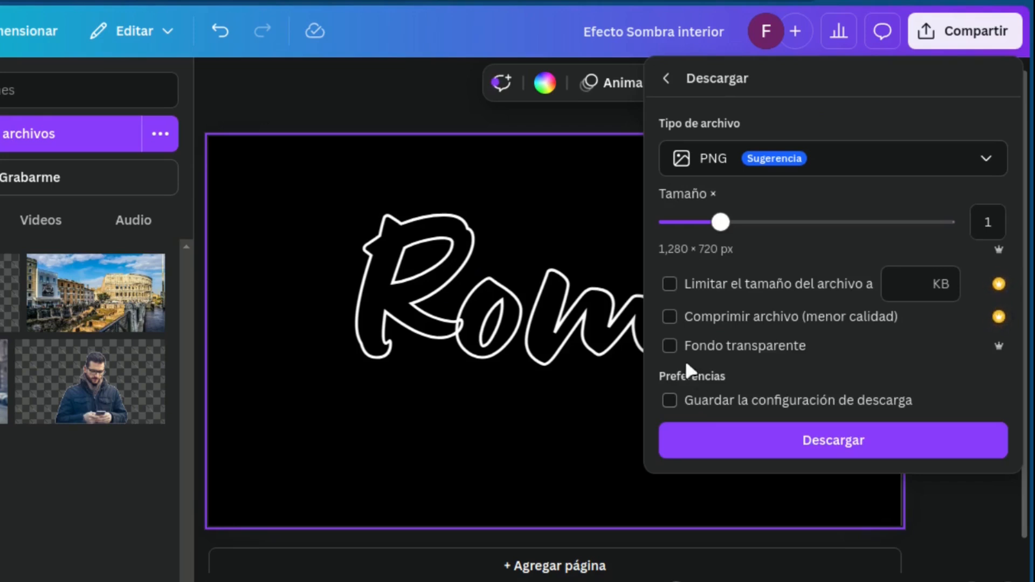
{"action": "left_click", "coordinate": [670, 347]}
{"action": "left_click", "coordinate": [883, 447]}
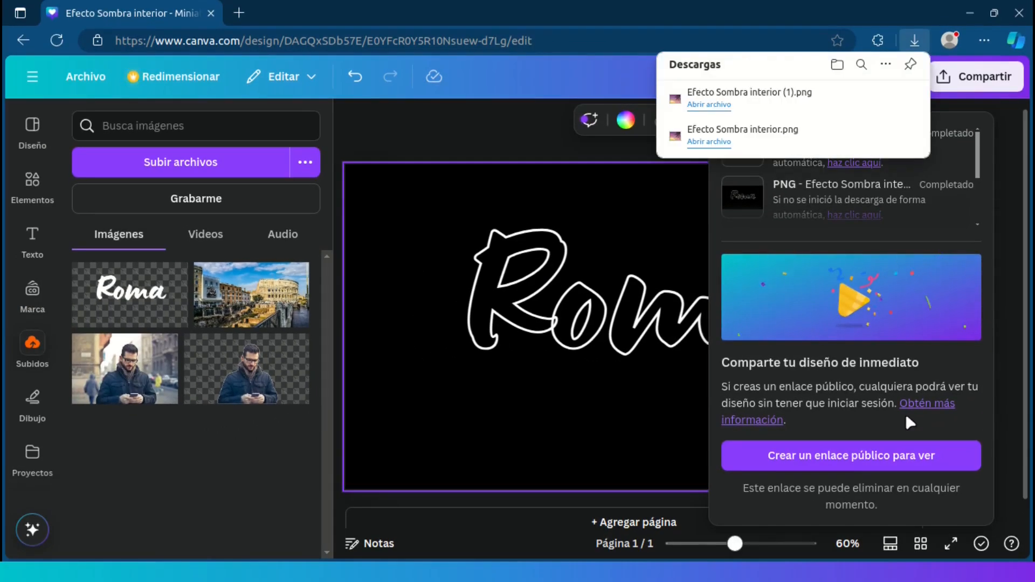
{"action": "left_click", "coordinate": [605, 452]}
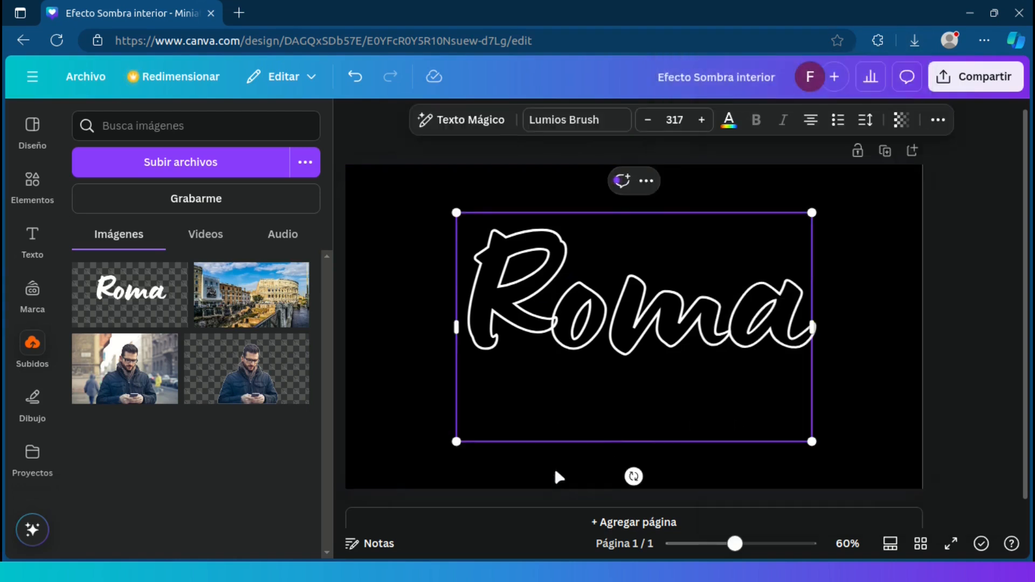
{"action": "left_click", "coordinate": [402, 448]}
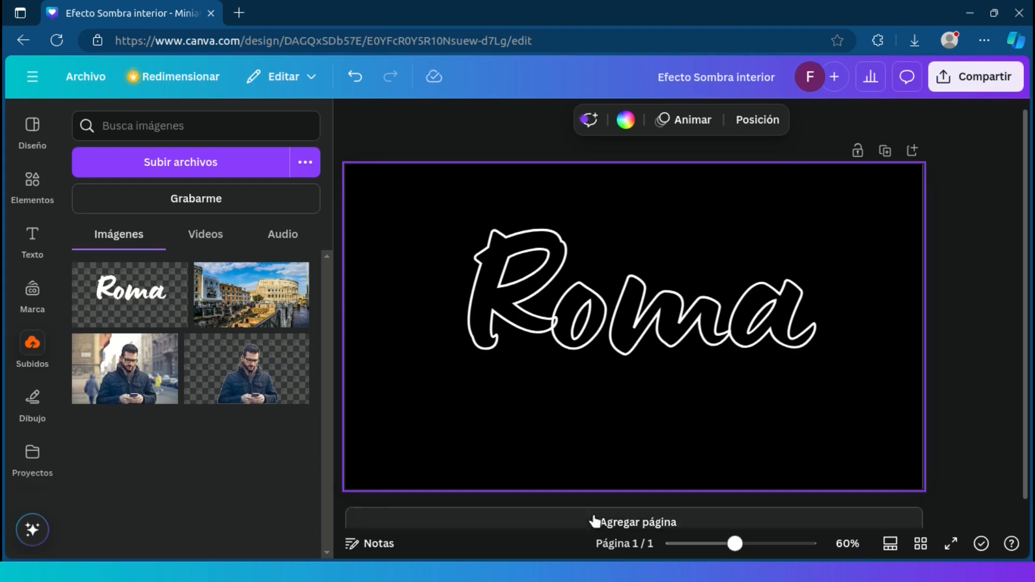
Step: Add a second page and upload the downloaded Efecto Sombra interior (1).png to the uploaded images
{"action": "left_click", "coordinate": [642, 524]}
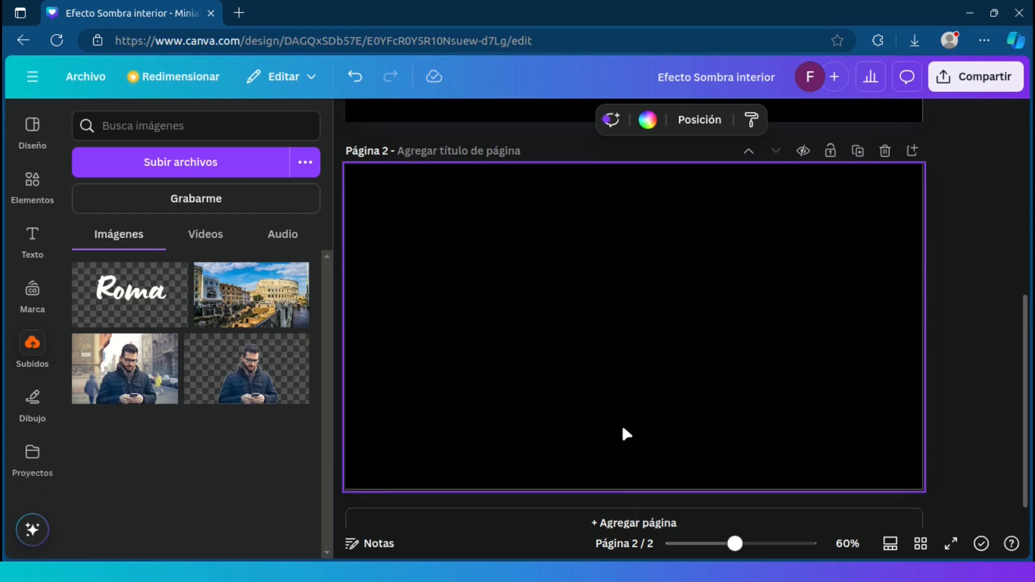
{"action": "left_click", "coordinate": [915, 42]}
{"action": "left_click_drag", "start_coordinate": [777, 99], "coordinate": [225, 413]}
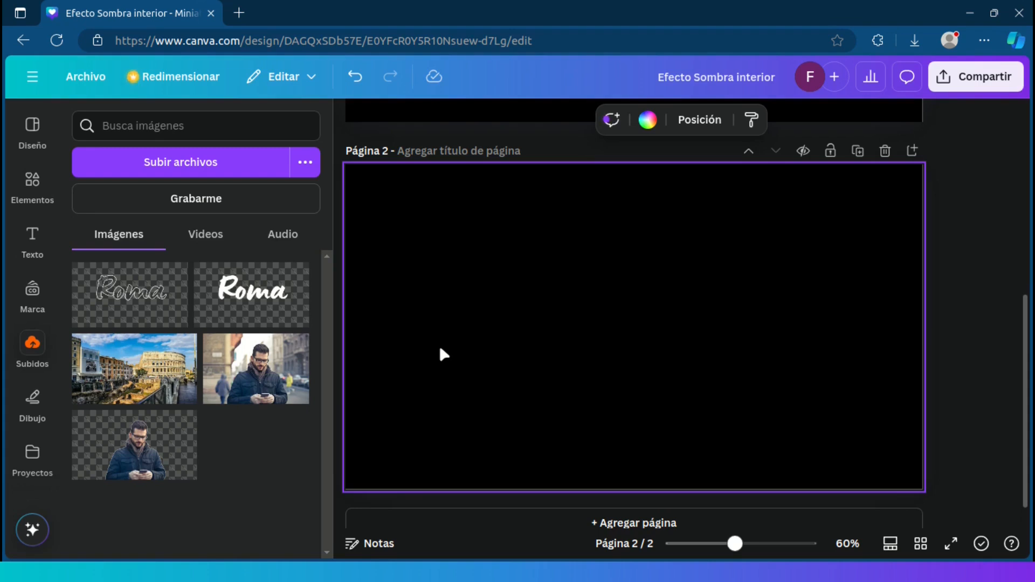
Step: Place the solid white Roma image on page 2 and scale it to fill the whole page
{"action": "left_click", "coordinate": [266, 305]}
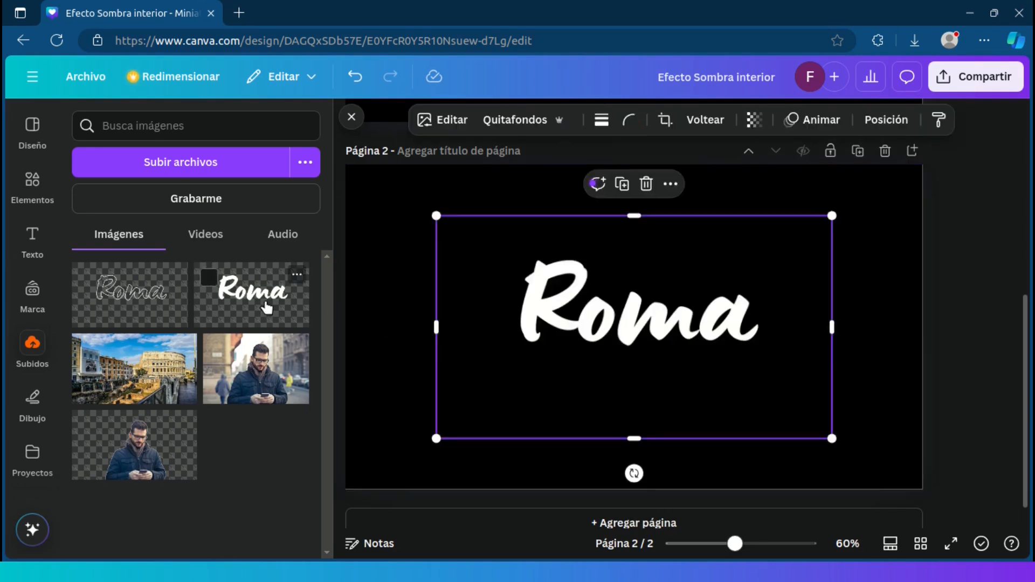
{"action": "left_click_drag", "start_coordinate": [434, 211], "coordinate": [346, 165]}
{"action": "left_click_drag", "start_coordinate": [829, 432], "coordinate": [924, 490]}
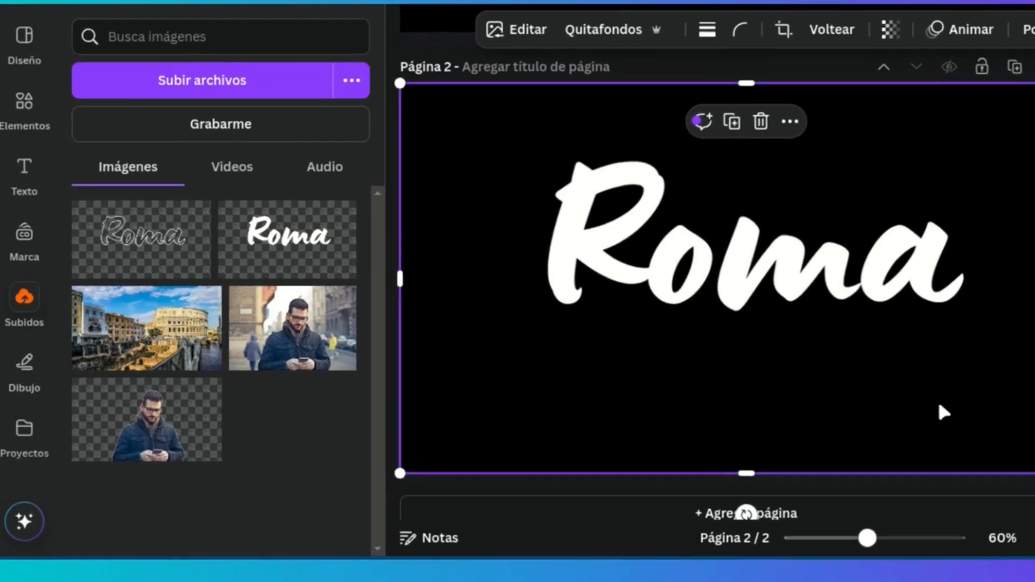
Step: Apply the Paralela shadow effect to the solid white Roma image on page 2
{"action": "left_click", "coordinate": [528, 31]}
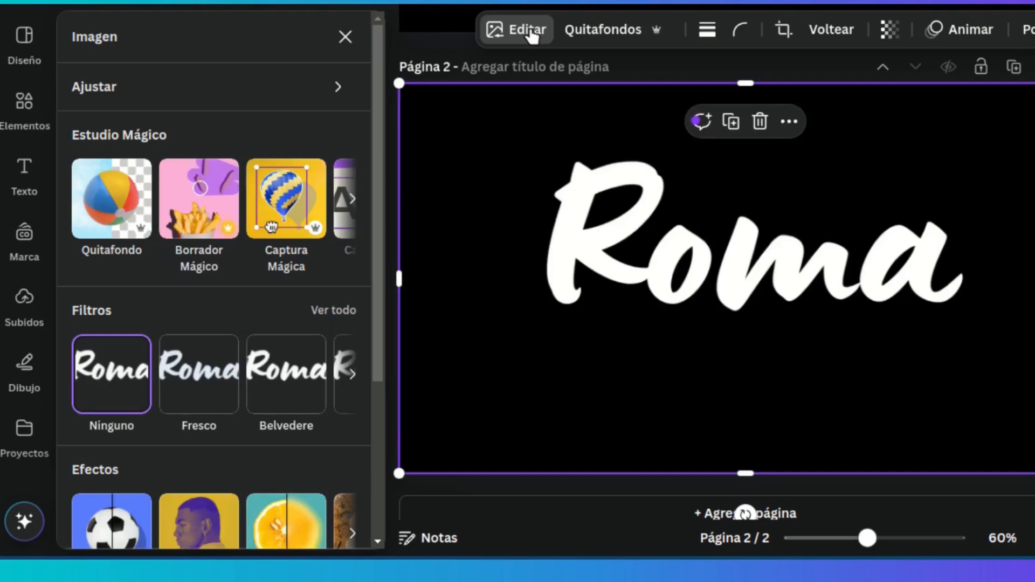
{"action": "left_click_drag", "start_coordinate": [381, 135], "coordinate": [393, 267]}
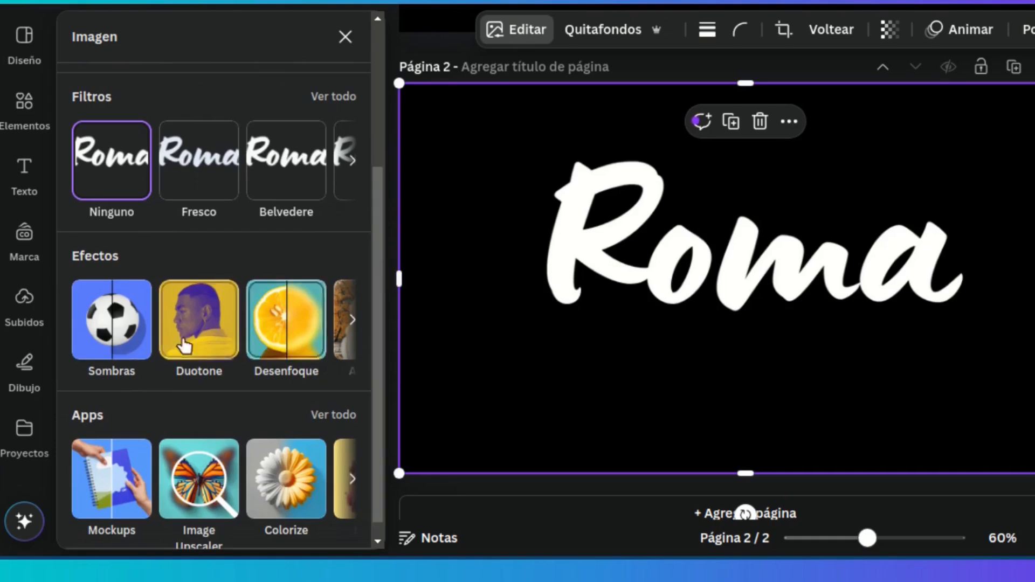
{"action": "left_click", "coordinate": [123, 339]}
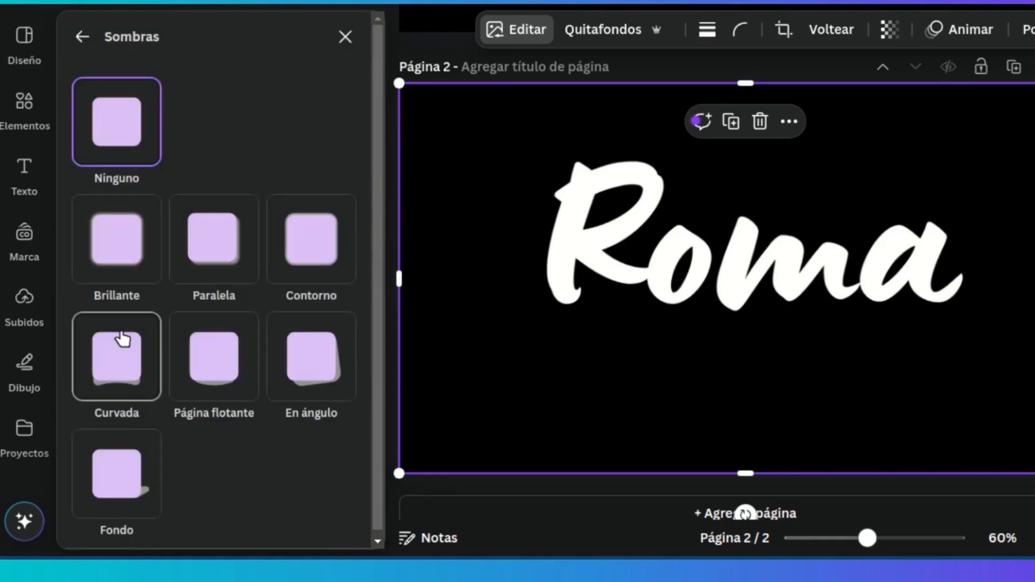
{"action": "left_click", "coordinate": [215, 255]}
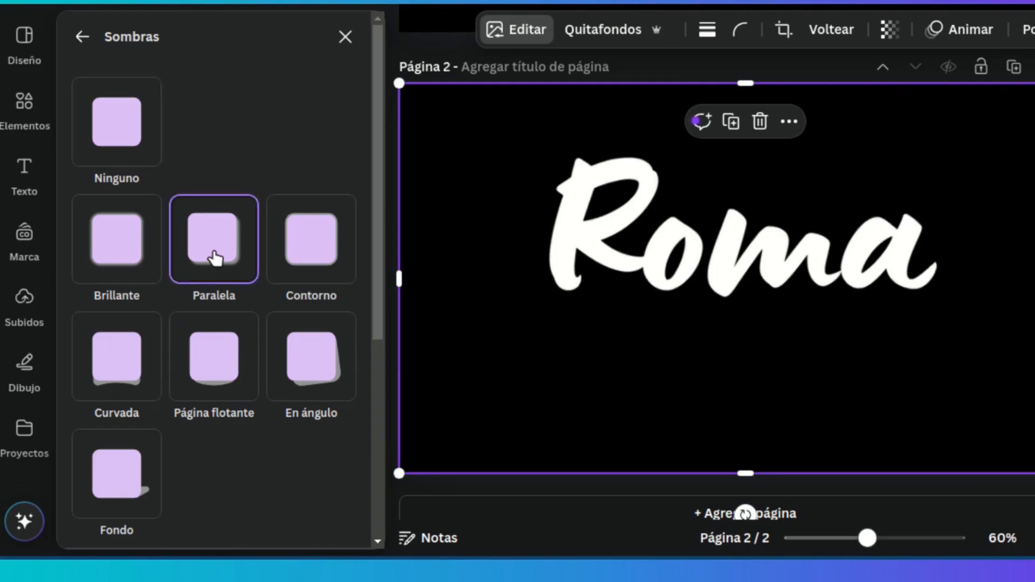
Step: Set the shadow's blur level to 10, distance to 10 and intensity to 60
{"action": "scroll", "coordinate": [379, 253], "scroll_direction": "down", "scroll_amount": 3}
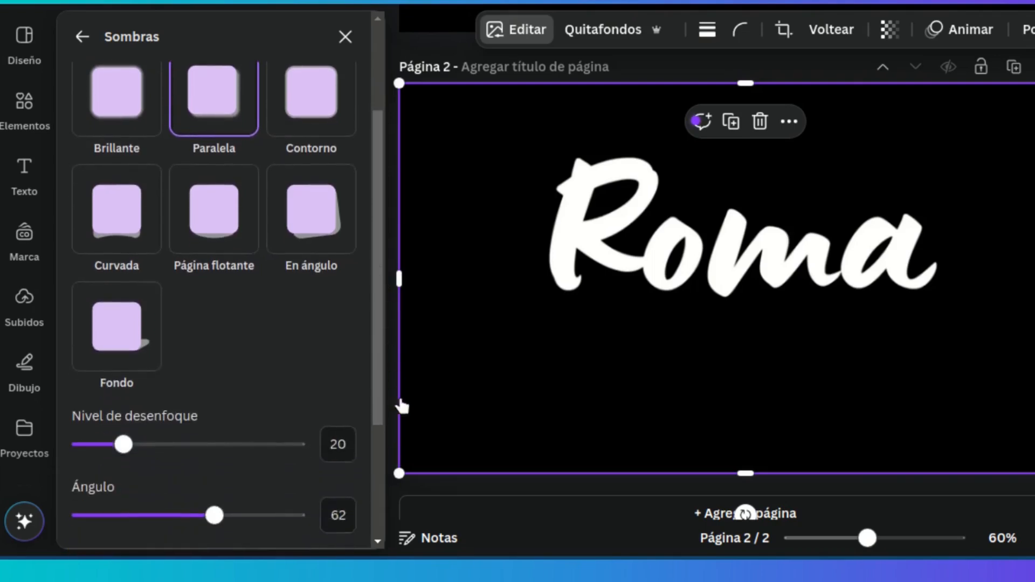
{"action": "scroll", "coordinate": [378, 318], "scroll_direction": "down", "scroll_amount": 1}
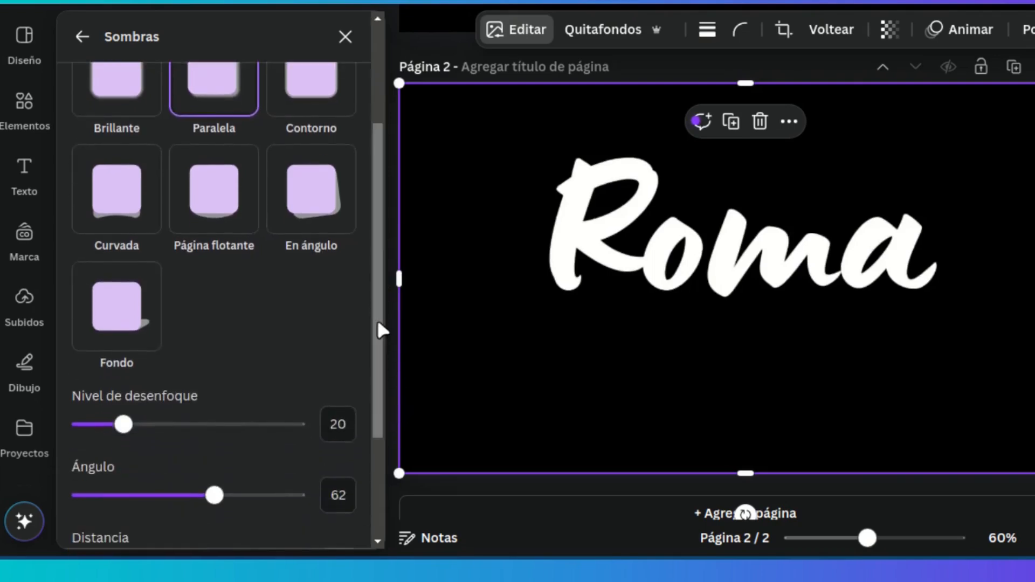
{"action": "left_click_drag", "start_coordinate": [382, 334], "coordinate": [370, 435]}
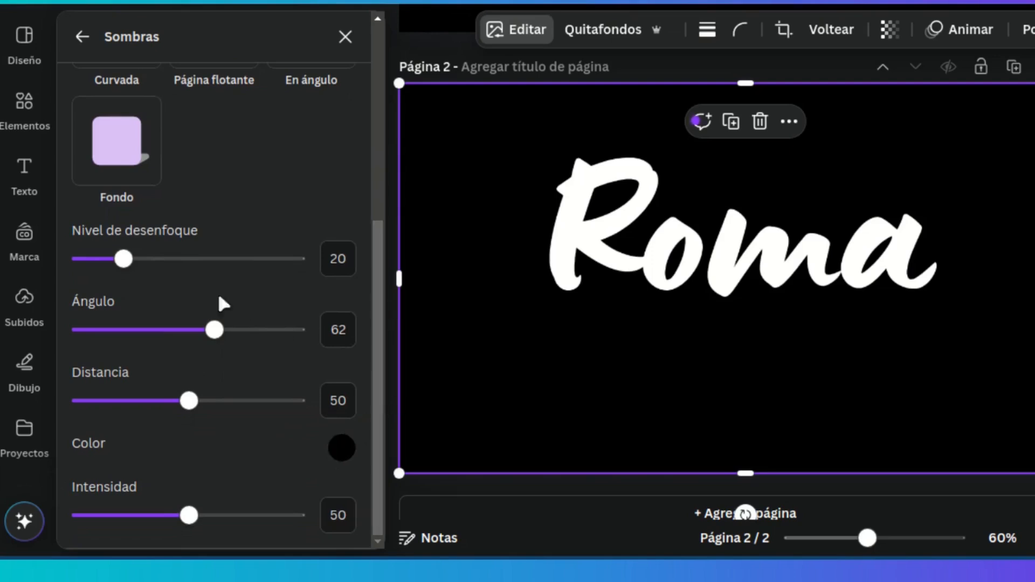
{"action": "left_click", "coordinate": [338, 258]}
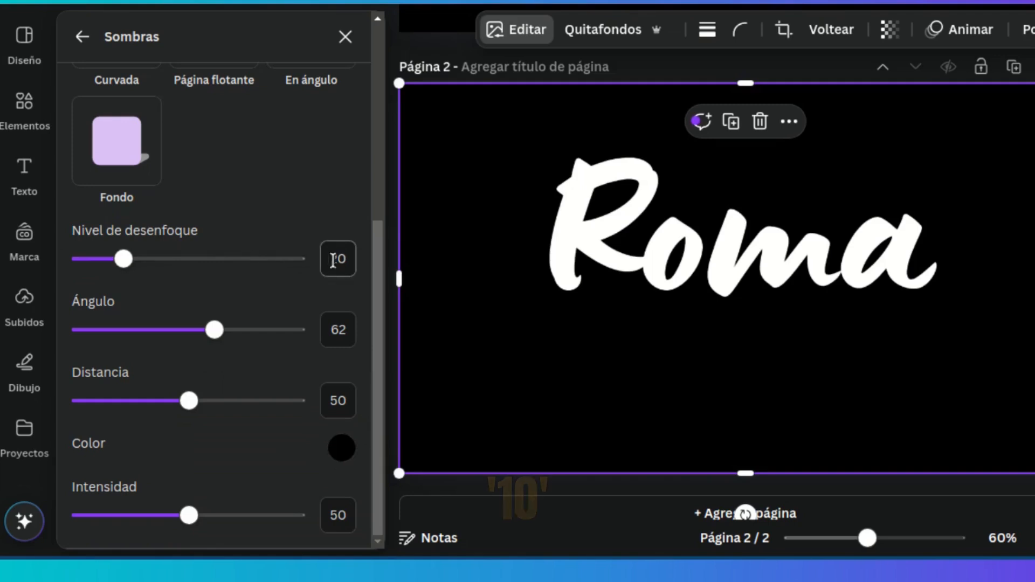
{"action": "type", "text": "10"}
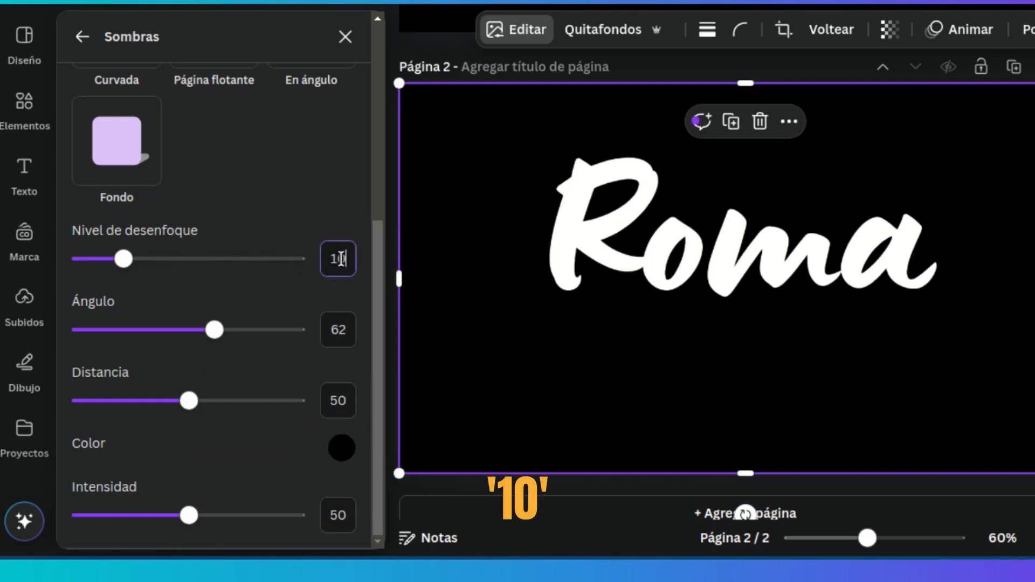
{"action": "key", "text": "Return"}
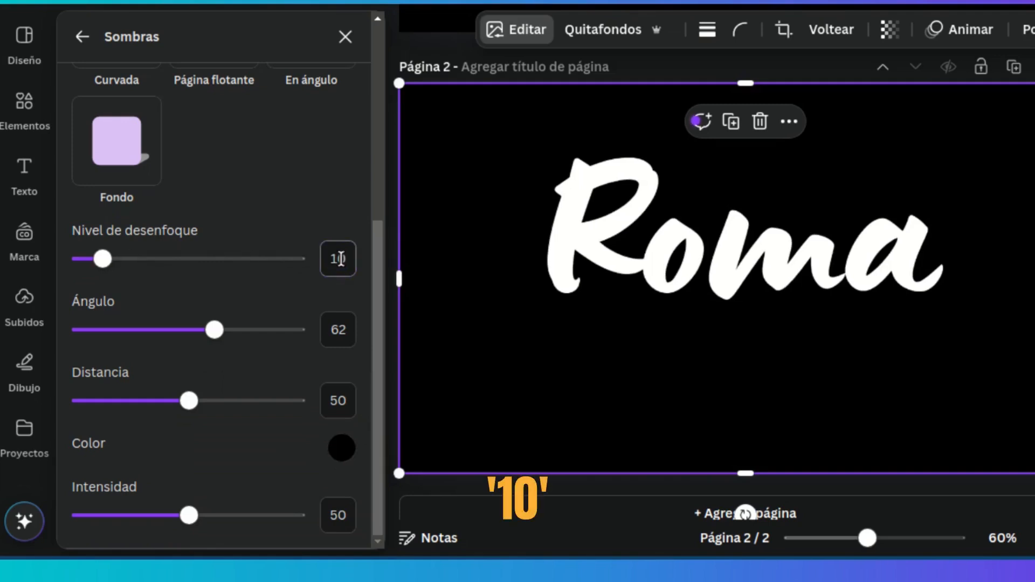
{"action": "left_click", "coordinate": [336, 398]}
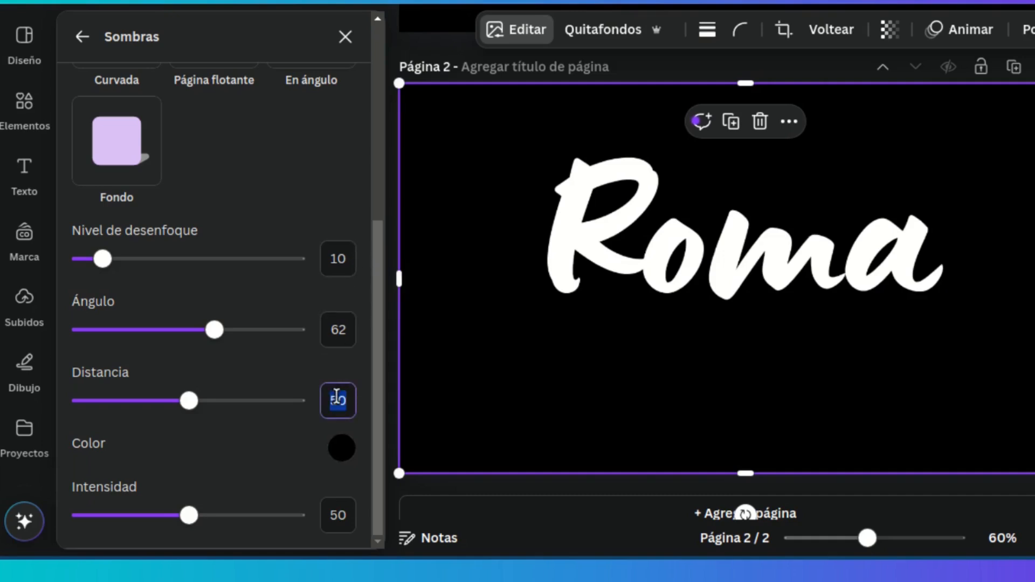
{"action": "key", "text": "BackSpace"}
{"action": "type", "text": "10"}
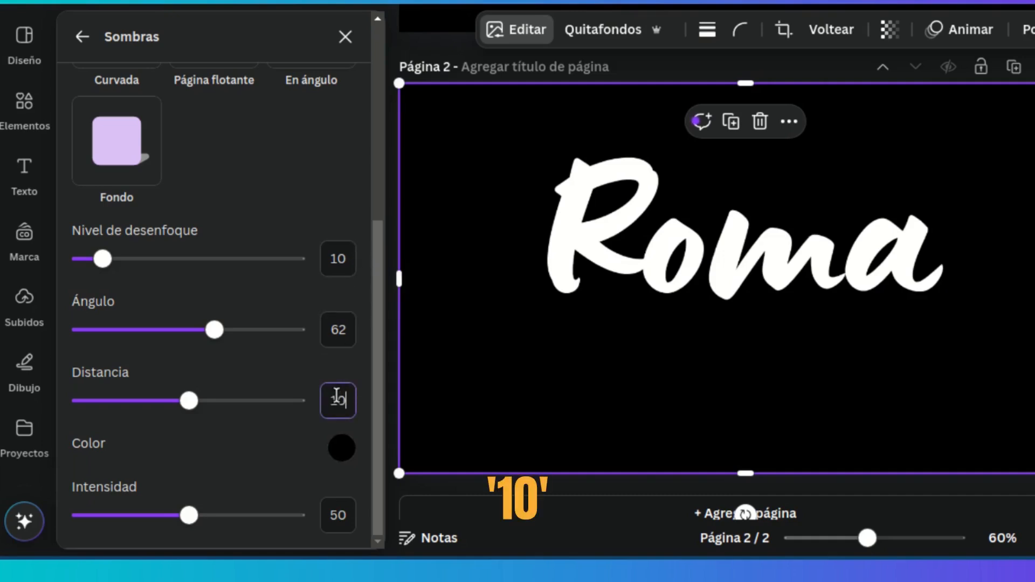
{"action": "key", "text": "Return"}
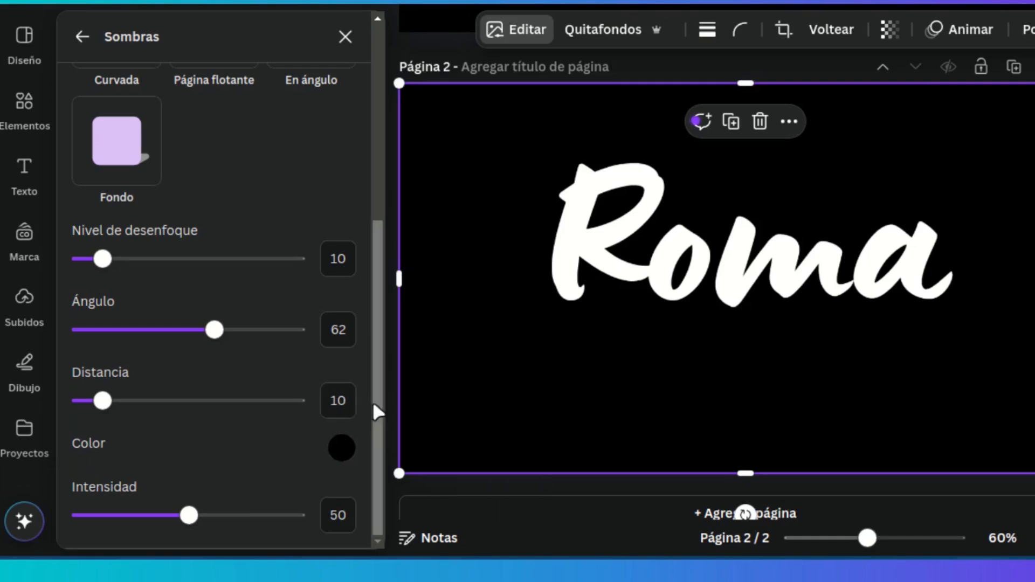
{"action": "left_click", "coordinate": [355, 517]}
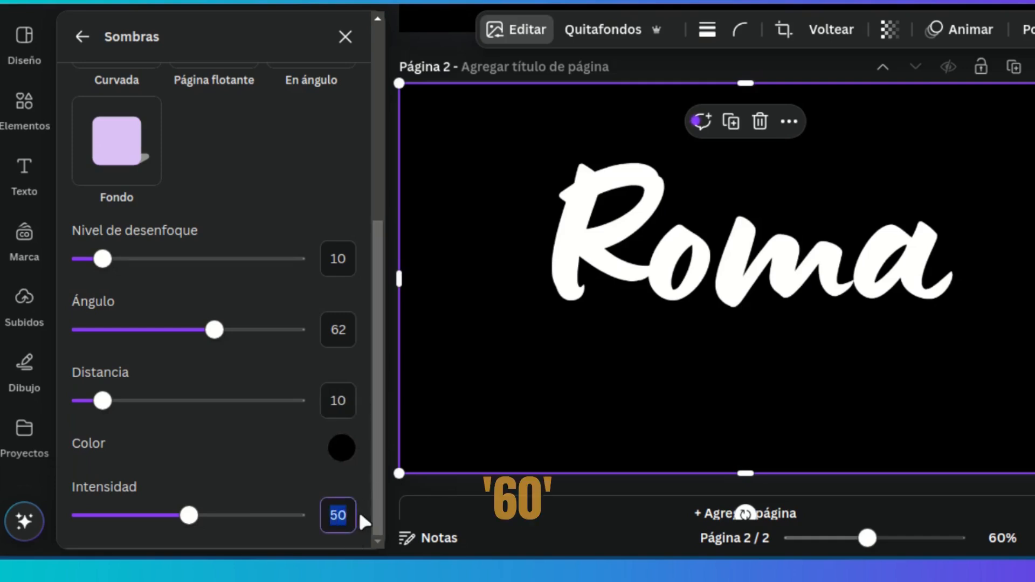
{"action": "type", "text": "60"}
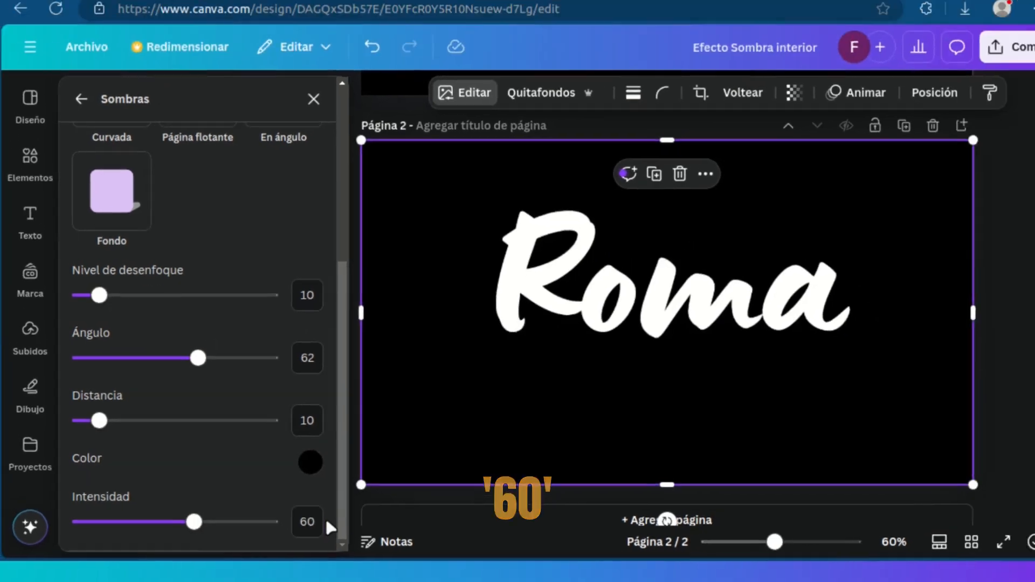
Step: Place the uploaded outlined Roma image on page 2 and align it with the page's lower-left corner
{"action": "left_click", "coordinate": [31, 348]}
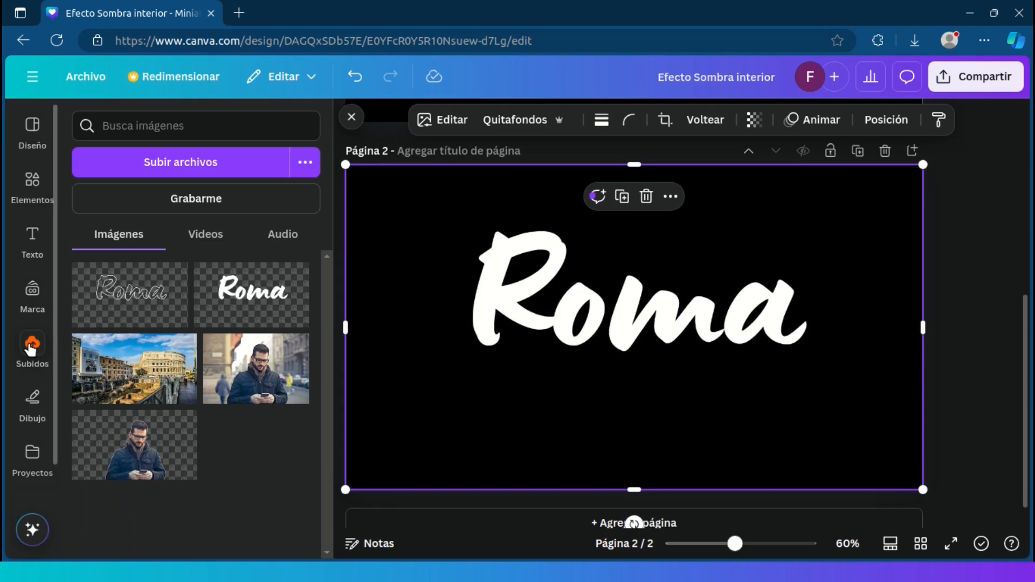
{"action": "left_click", "coordinate": [124, 316]}
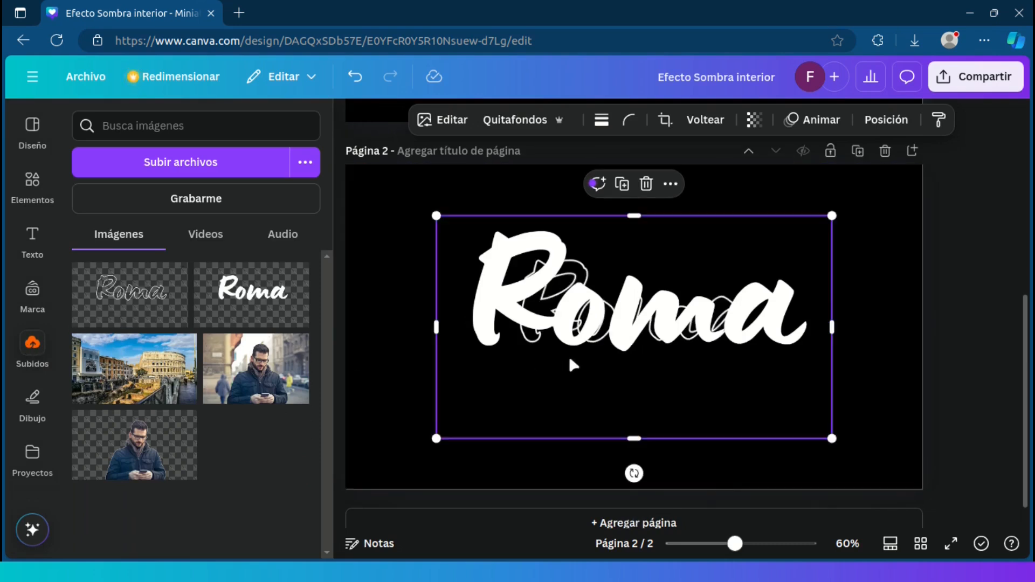
{"action": "left_click_drag", "start_coordinate": [531, 349], "coordinate": [447, 387]}
Step: Copy the solid Roma image's shadow style onto the outlined Roma image and scale the outlined image to fill the page
{"action": "left_click", "coordinate": [782, 318]}
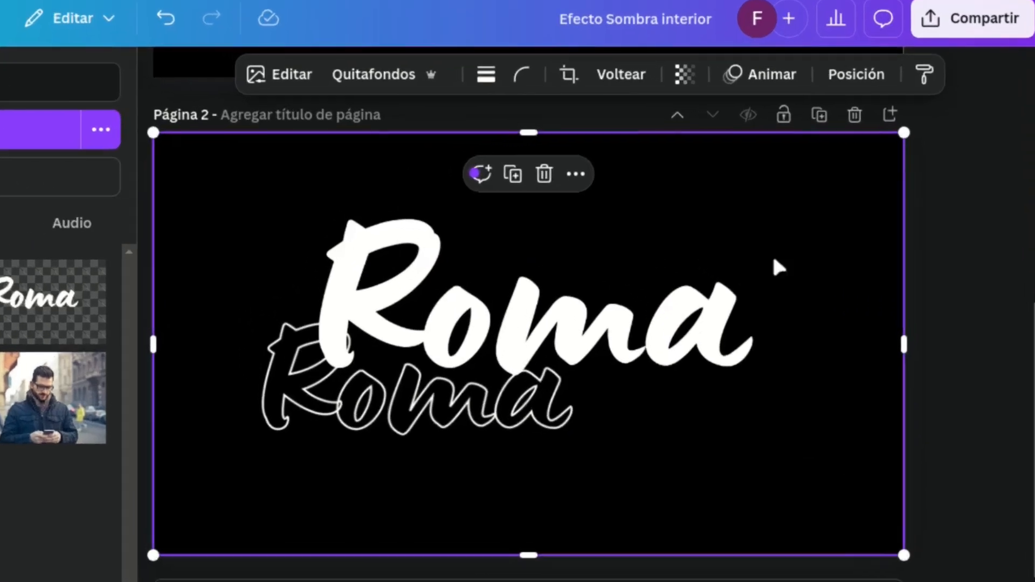
{"action": "left_click", "coordinate": [936, 84]}
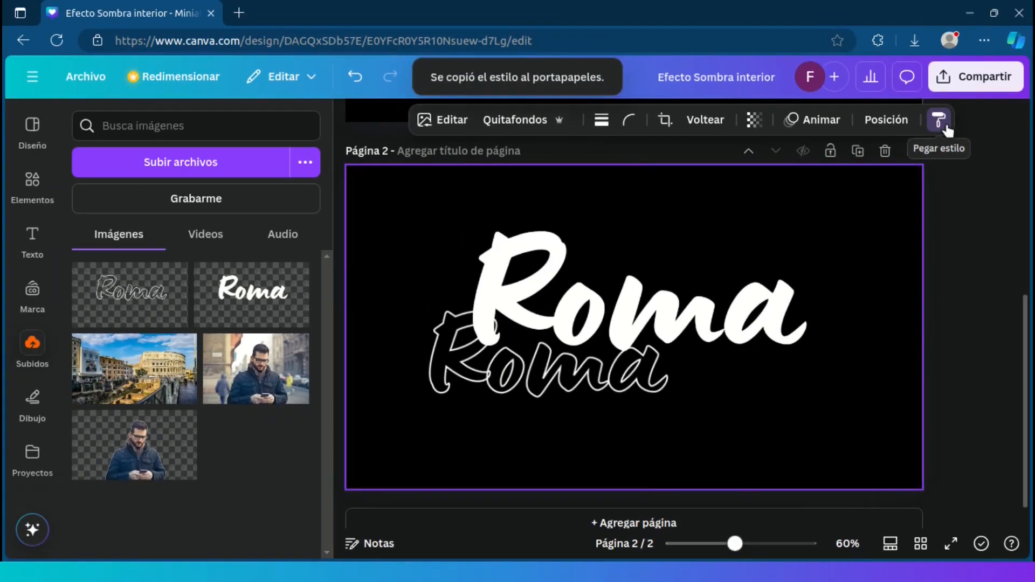
{"action": "left_click", "coordinate": [538, 372]}
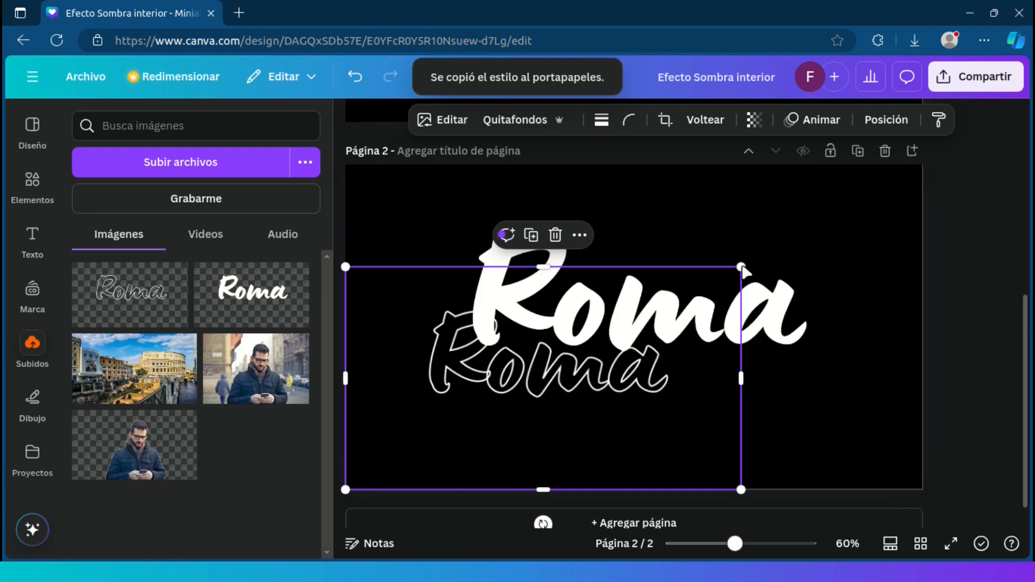
{"action": "left_click_drag", "start_coordinate": [901, 179], "coordinate": [924, 164]}
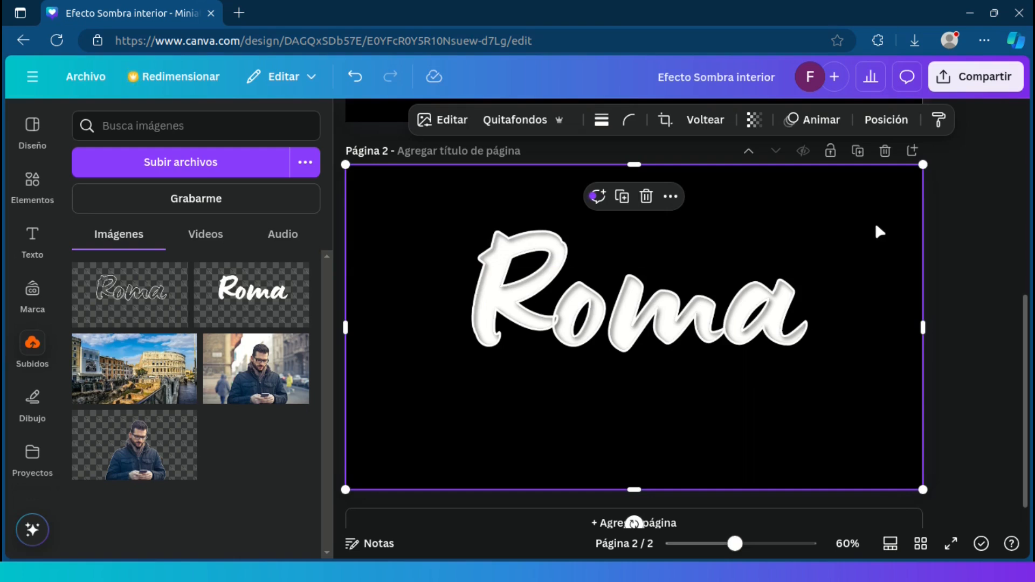
Step: Try a duplicate of the outlined Roma image aligned over the original, and undo it
{"action": "left_click", "coordinate": [621, 197]}
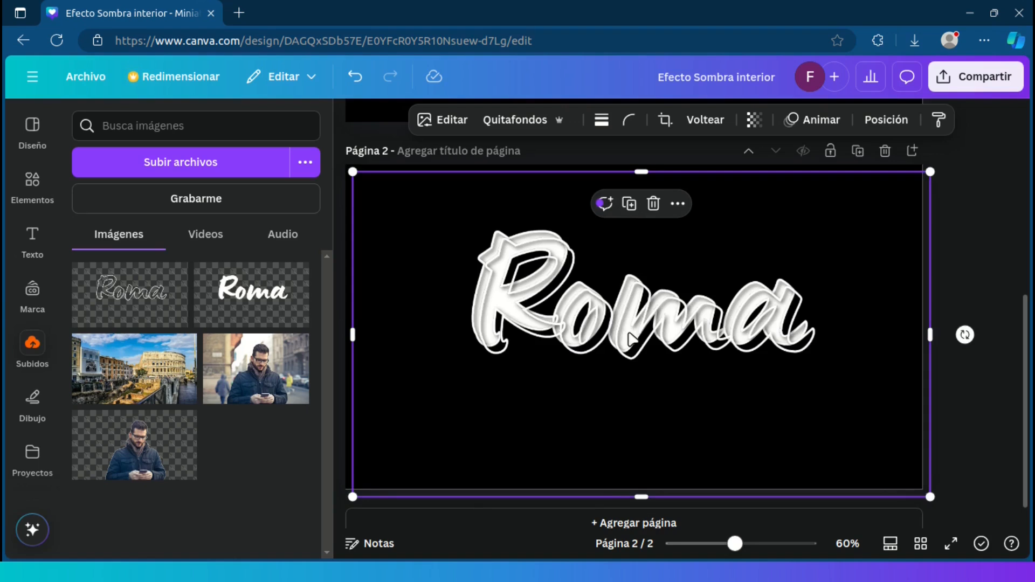
{"action": "key", "text": "Delete"}
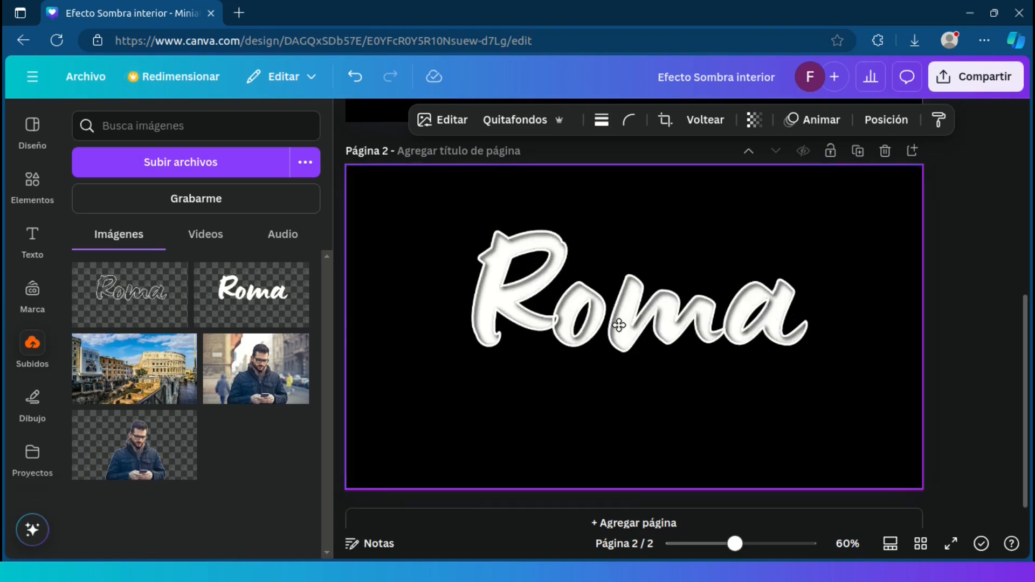
{"action": "left_click", "coordinate": [619, 325]}
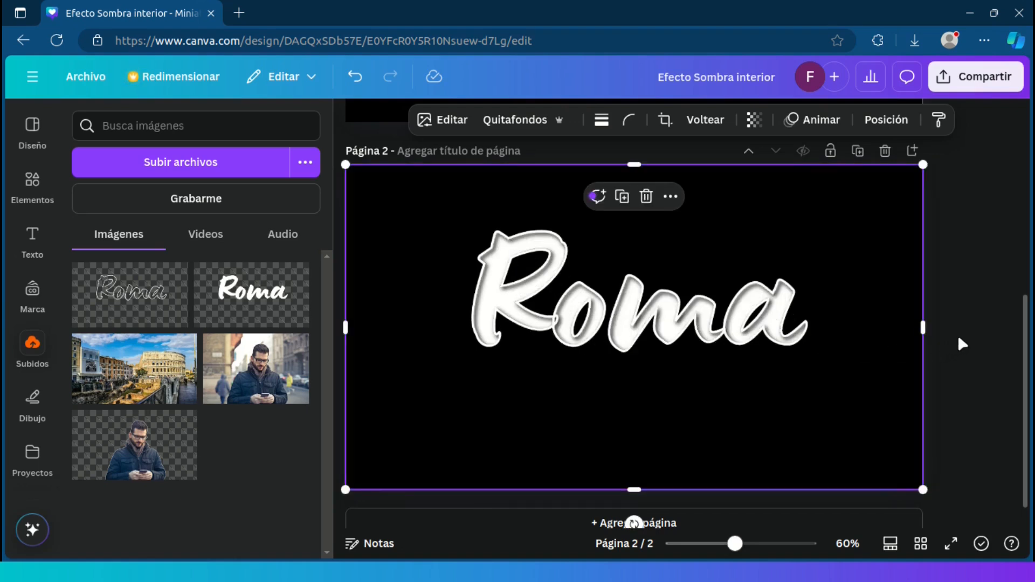
{"action": "key", "text": "ctrl+z"}
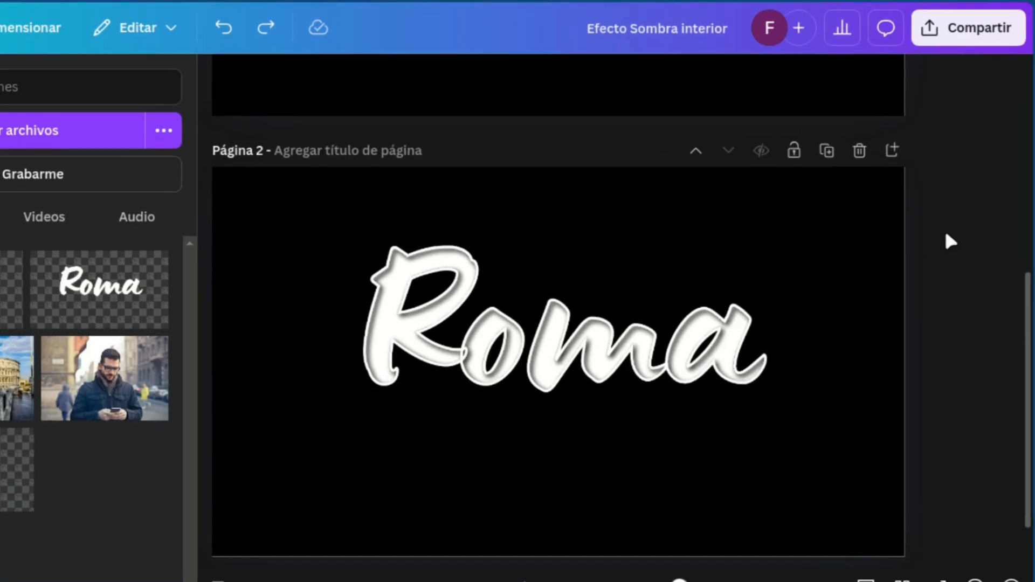
Step: Download only page 2 as a PNG with a transparent background
{"action": "left_click", "coordinate": [988, 40]}
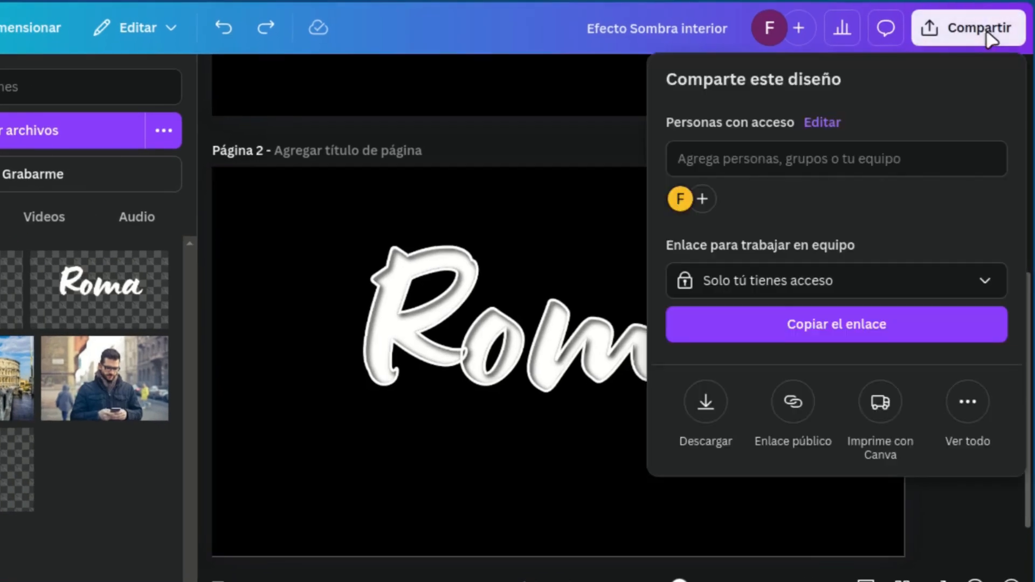
{"action": "left_click", "coordinate": [706, 401]}
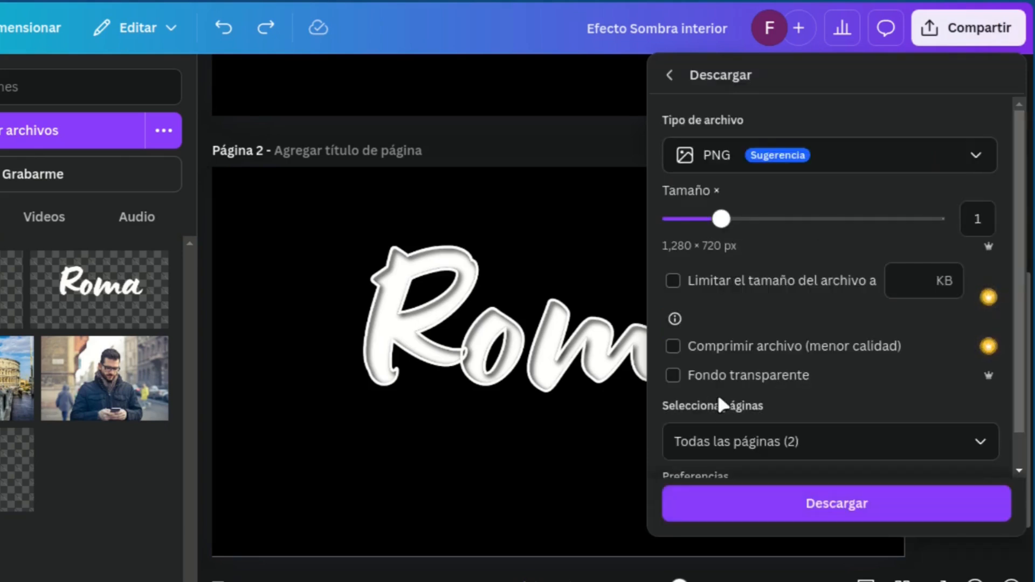
{"action": "left_click", "coordinate": [982, 445]}
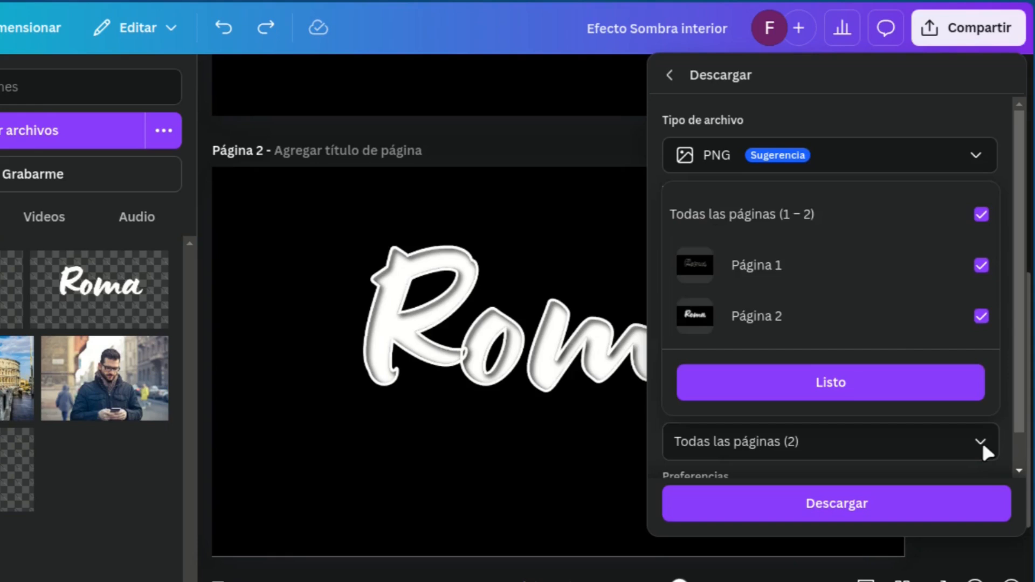
{"action": "left_click", "coordinate": [981, 266]}
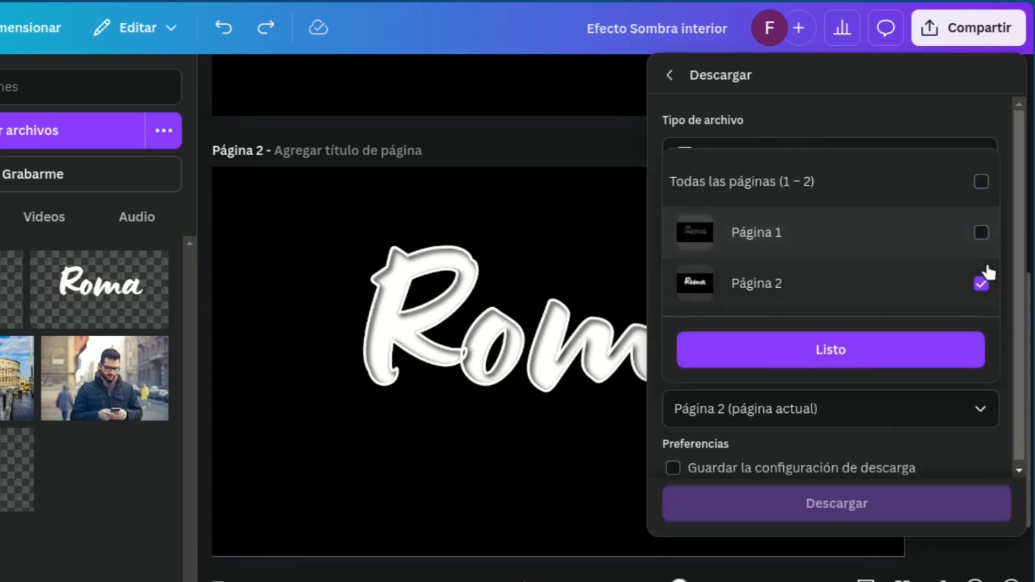
{"action": "left_click", "coordinate": [872, 351]}
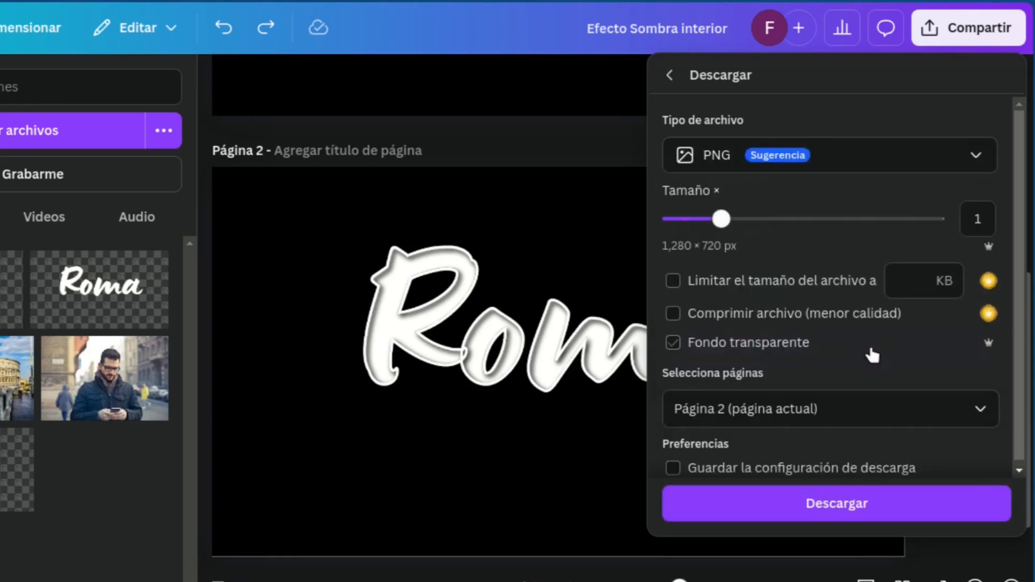
{"action": "left_click", "coordinate": [674, 344]}
{"action": "left_click", "coordinate": [880, 513]}
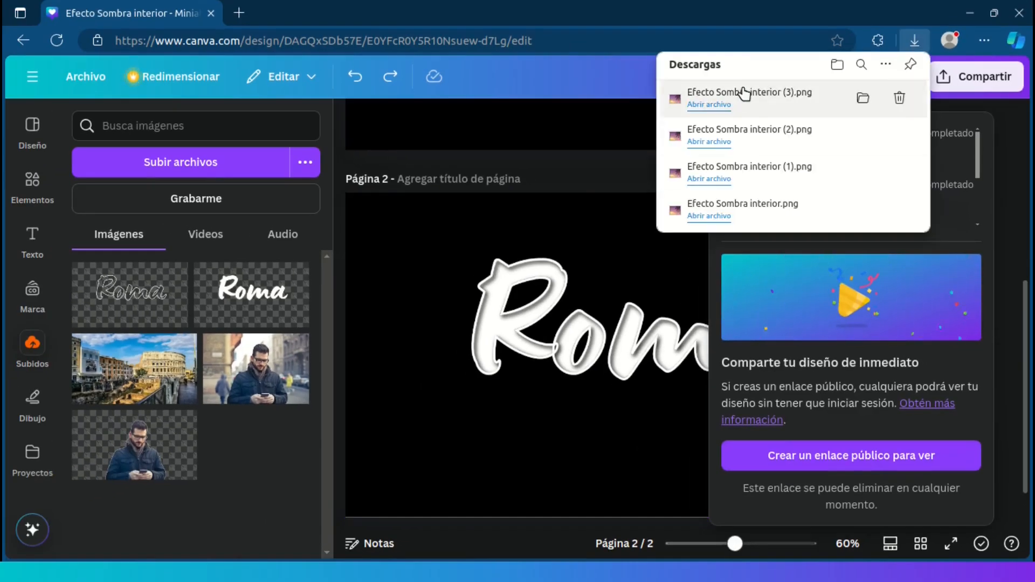
Step: Upload the downloaded Efecto Sombra interior (3).png to the uploaded images and return to the canvas with nothing selected
{"action": "left_click_drag", "start_coordinate": [742, 94], "coordinate": [271, 405]}
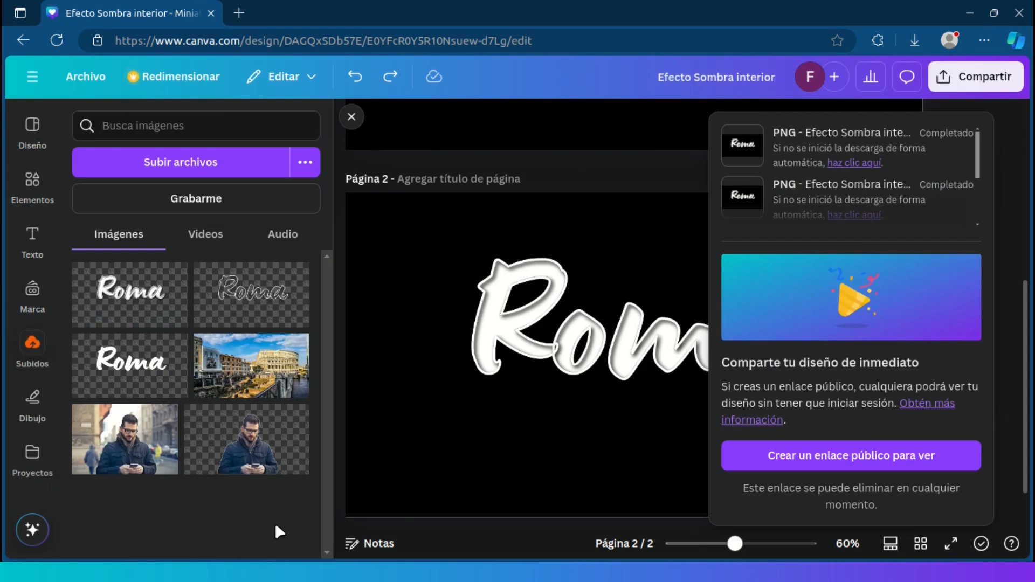
{"action": "left_click", "coordinate": [406, 443]}
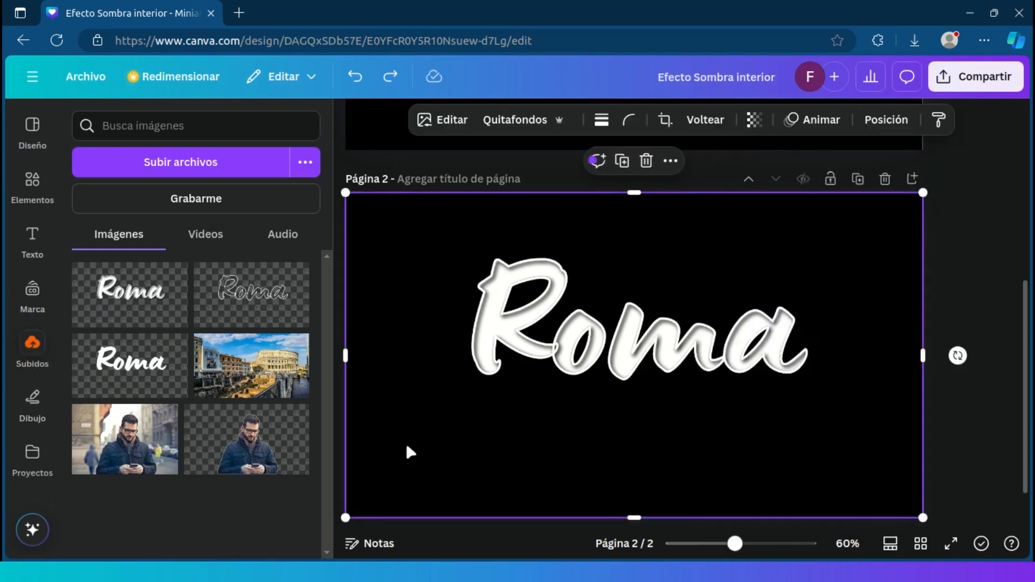
{"action": "left_click", "coordinate": [982, 427]}
Step: Delete the outlined Roma text from page 1
{"action": "left_click_drag", "start_coordinate": [1029, 418], "coordinate": [1031, 219]}
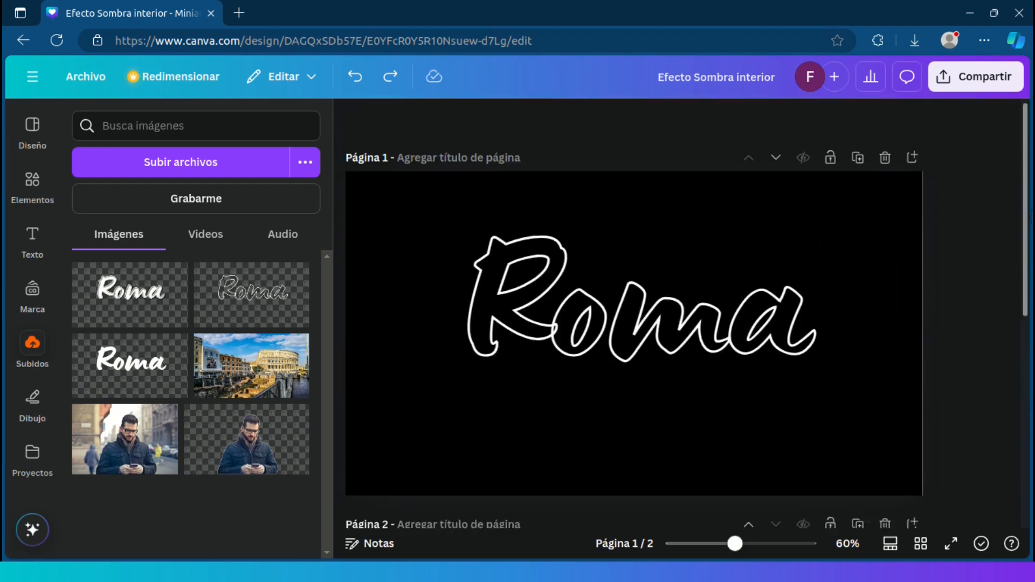
{"action": "left_click", "coordinate": [683, 334]}
{"action": "left_click", "coordinate": [646, 189]}
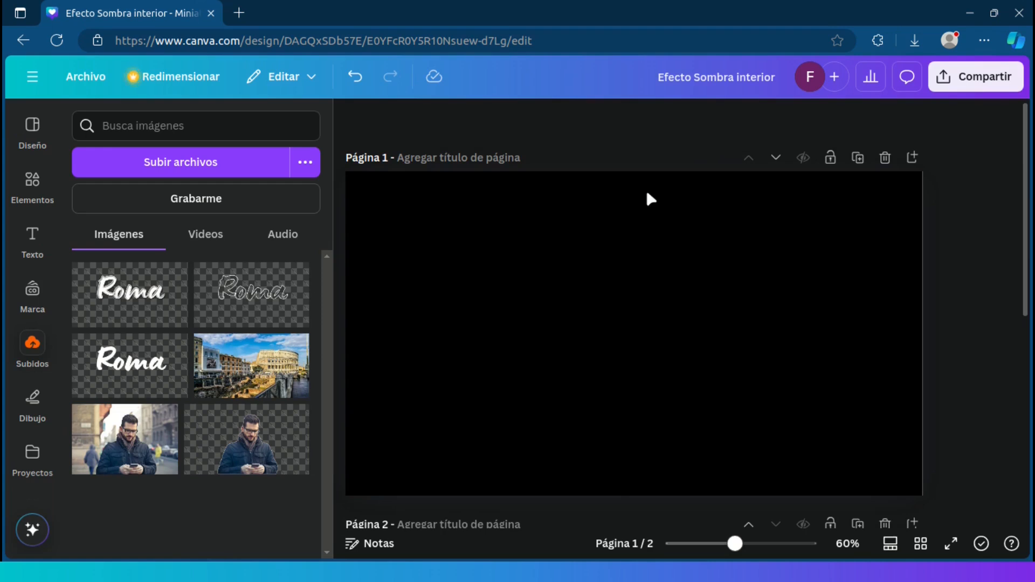
Step: Add the uploaded Colosseum photo to page 1 and set it as the page background
{"action": "left_click", "coordinate": [247, 387]}
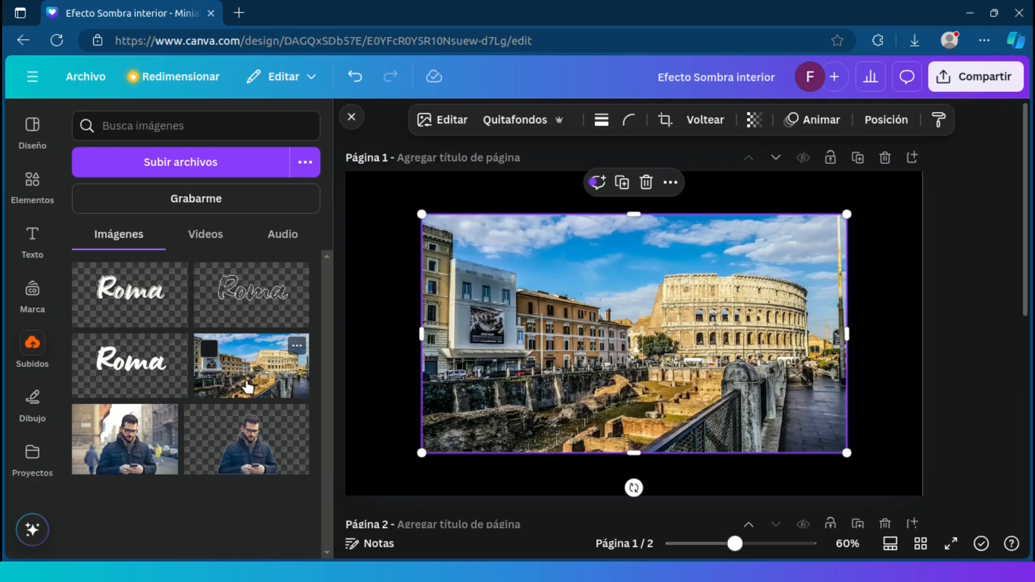
{"action": "right_click", "coordinate": [517, 380]}
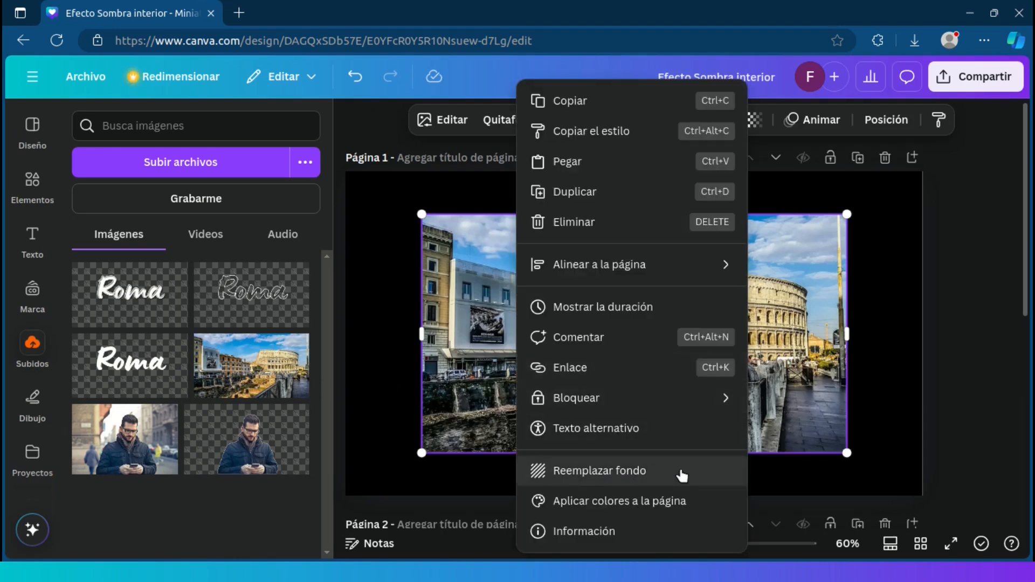
{"action": "left_click", "coordinate": [681, 471]}
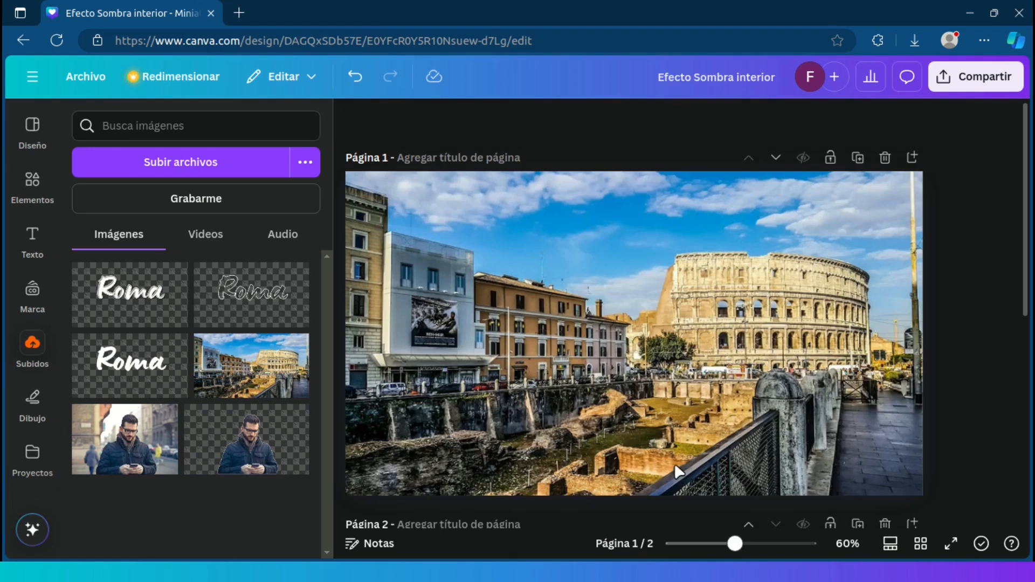
Step: Place the newest uploaded inner-shadow Roma image on page 1 and enlarge it to fill the whole page
{"action": "left_click", "coordinate": [114, 319]}
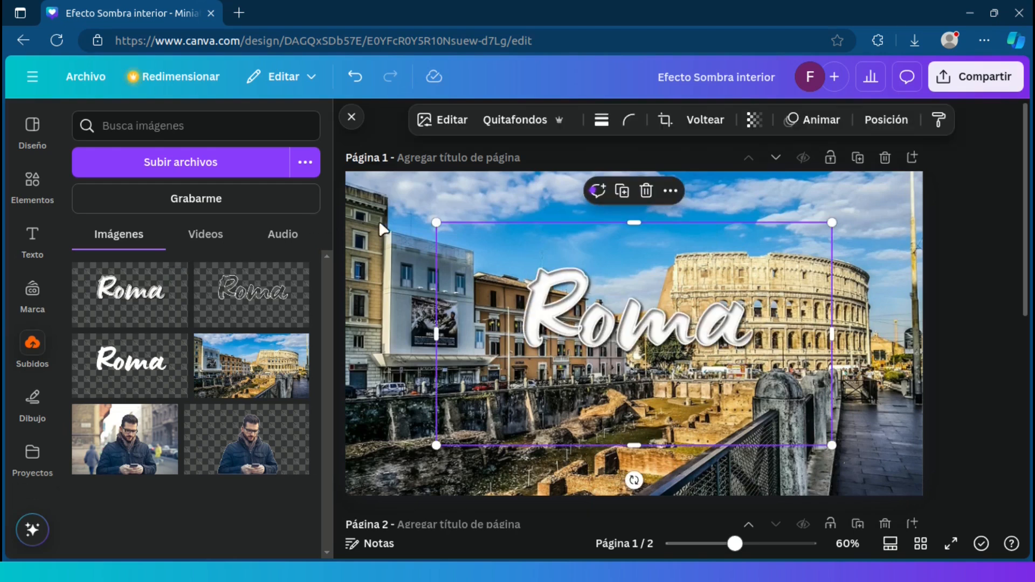
{"action": "left_click_drag", "start_coordinate": [435, 222], "coordinate": [334, 181]}
{"action": "left_click_drag", "start_coordinate": [832, 445], "coordinate": [932, 479]}
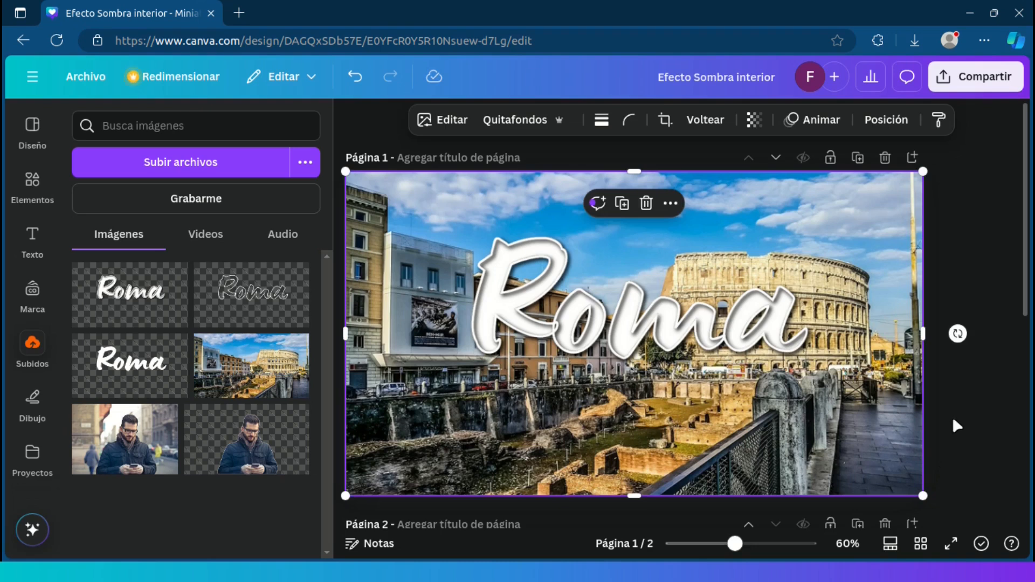
{"action": "left_click", "coordinate": [953, 416]}
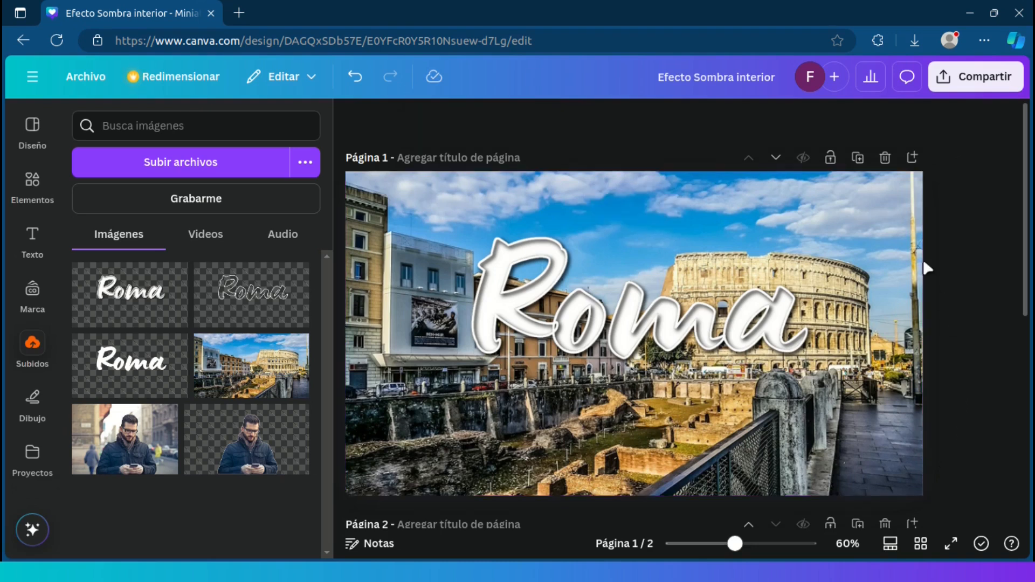
Step: Duplicate page 1 and return to the original page with nothing selected
{"action": "left_click", "coordinate": [858, 158]}
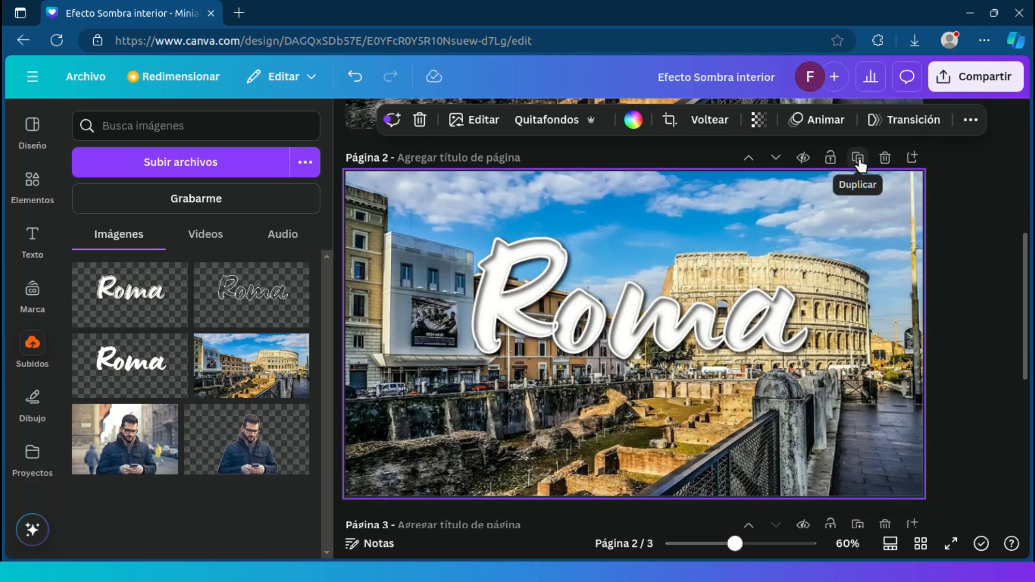
{"action": "left_click_drag", "start_coordinate": [1029, 269], "coordinate": [1027, 128]}
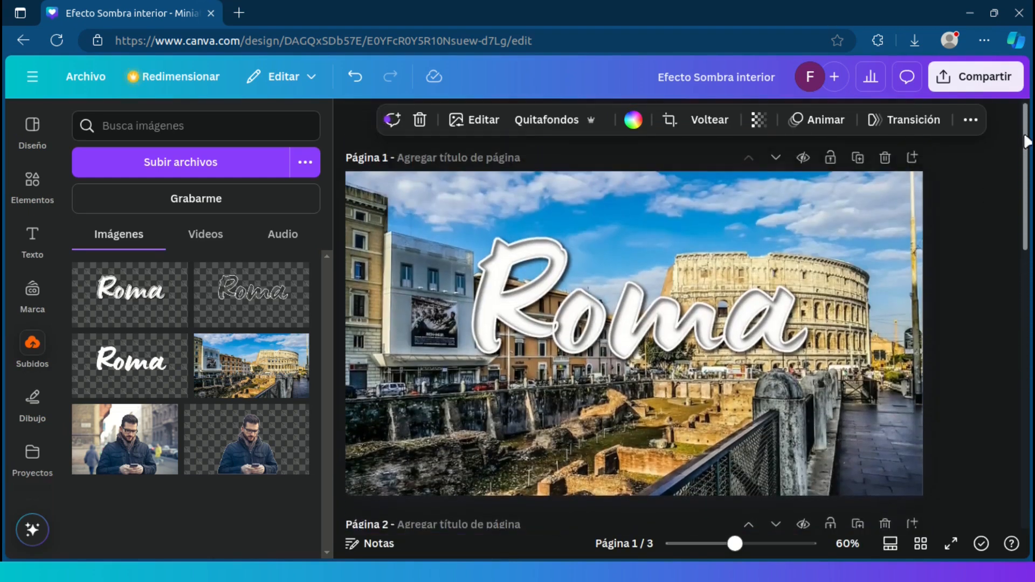
{"action": "left_click", "coordinate": [979, 276]}
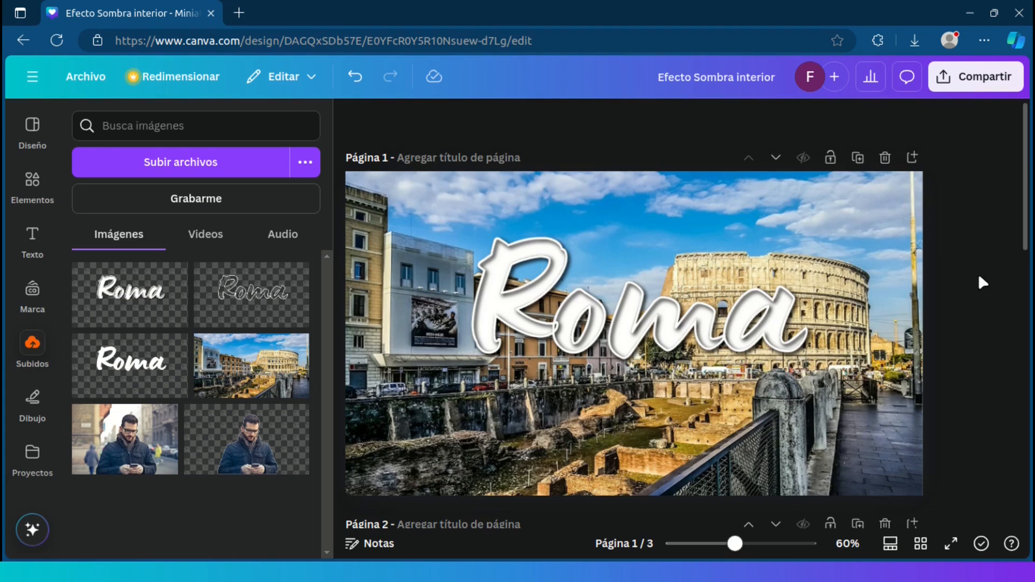
Step: Apply the Contorno shadow effect to the Roma image on page 1
{"action": "left_click", "coordinate": [700, 332]}
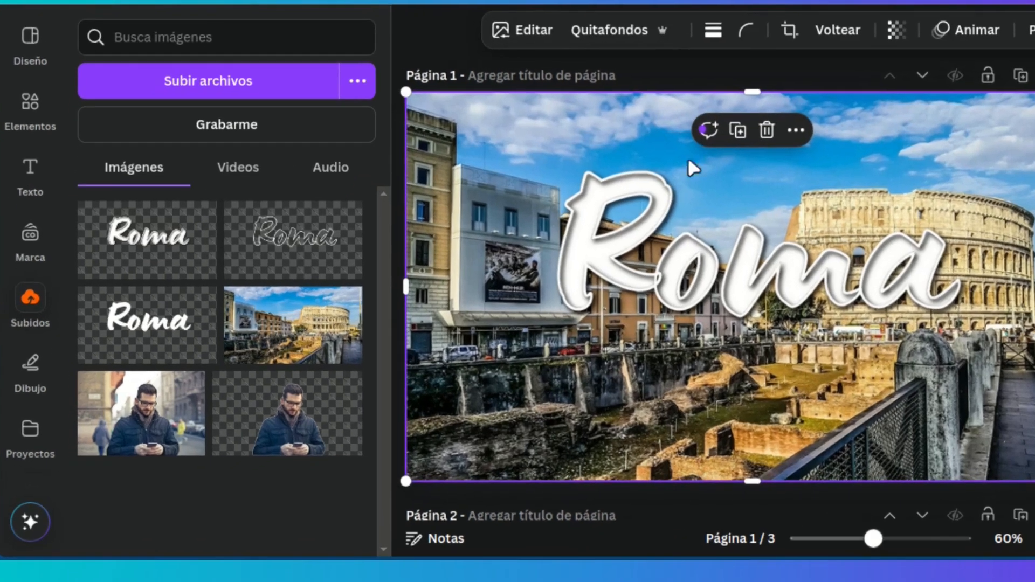
{"action": "left_click", "coordinate": [540, 34]}
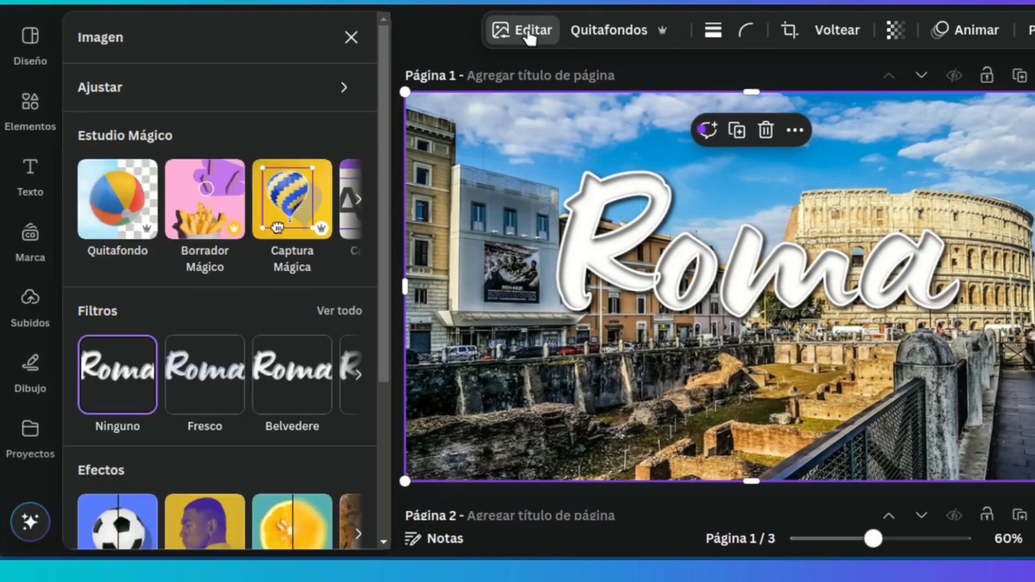
{"action": "left_click_drag", "start_coordinate": [383, 113], "coordinate": [406, 256]}
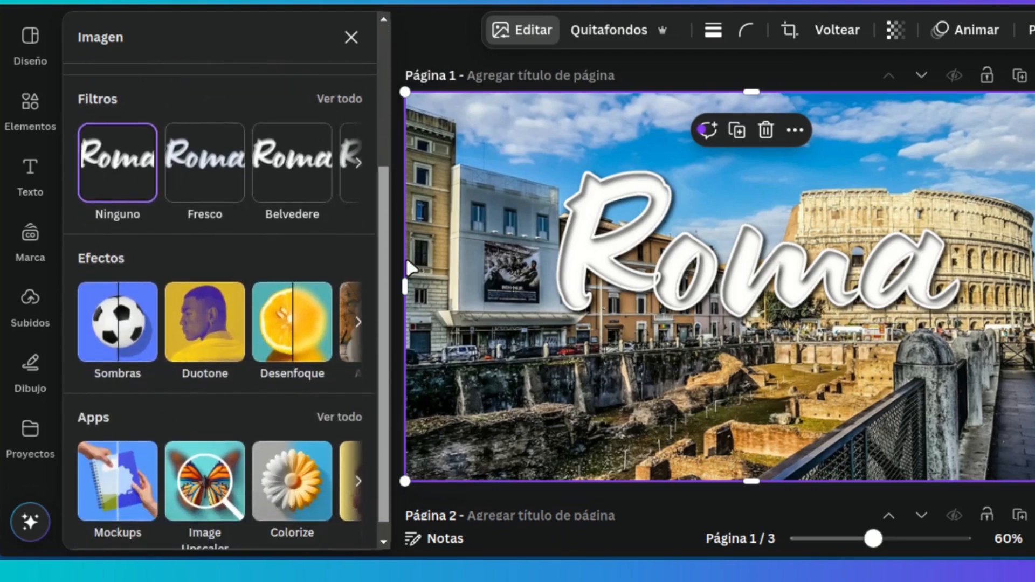
{"action": "left_click", "coordinate": [112, 335]}
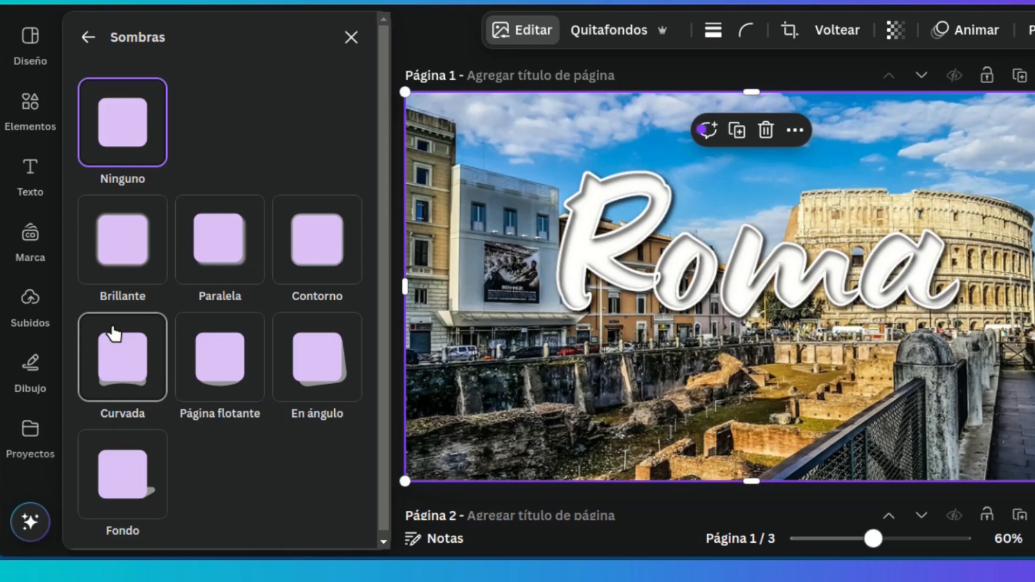
{"action": "left_click", "coordinate": [321, 247]}
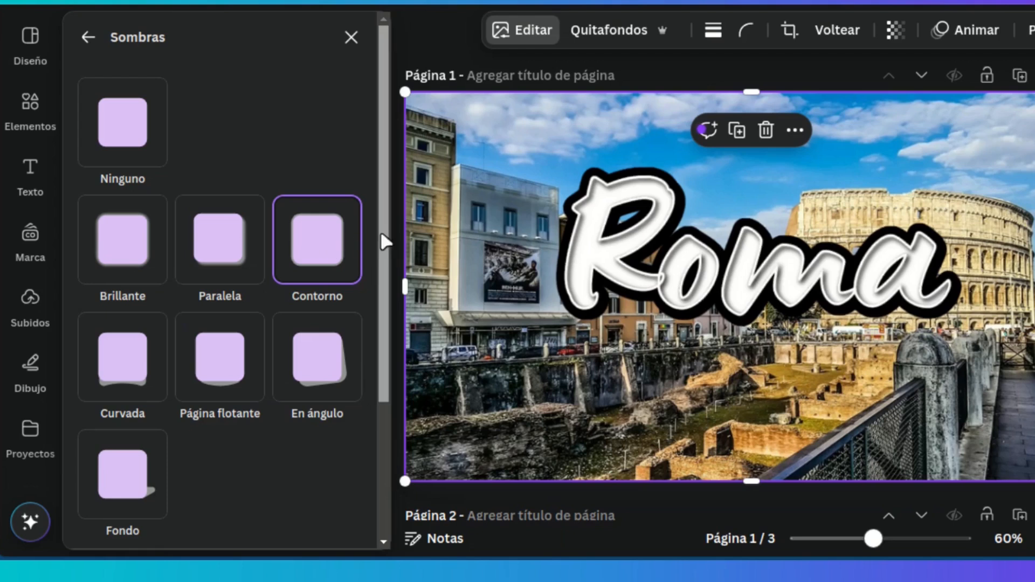
Step: Set the size (Tamaño) of the Roma image's Contorno shadow to 20
{"action": "left_click_drag", "start_coordinate": [384, 242], "coordinate": [371, 388]}
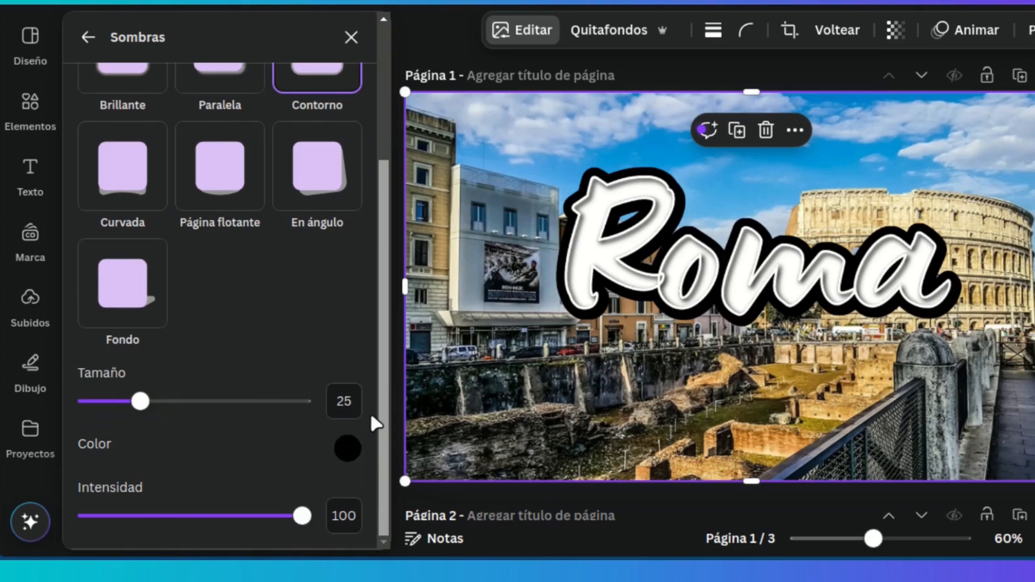
{"action": "left_click", "coordinate": [335, 403]}
{"action": "type", "text": "10"}
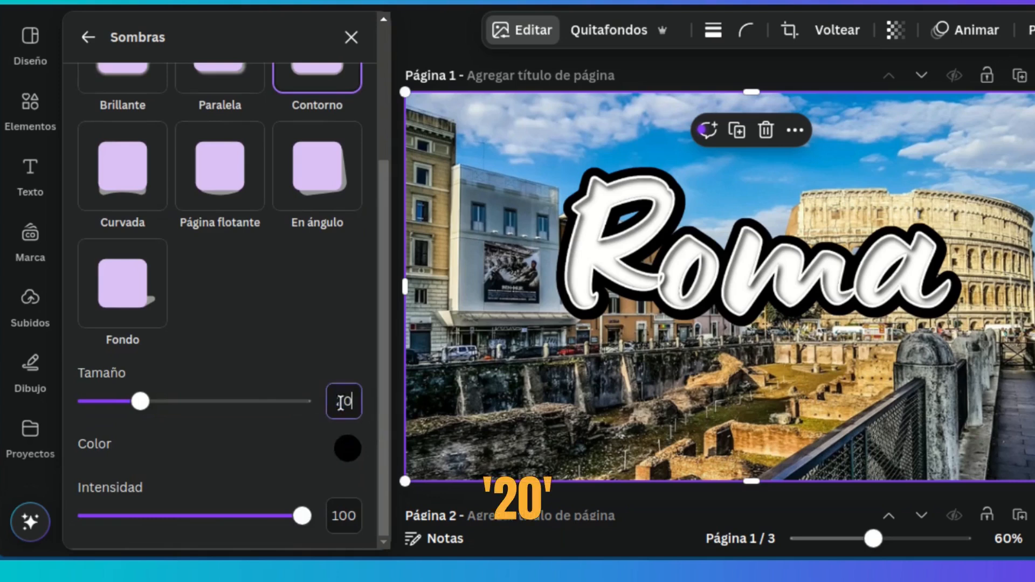
{"action": "key", "text": "Return"}
{"action": "double_click", "coordinate": [341, 402]}
{"action": "type", "text": "20"}
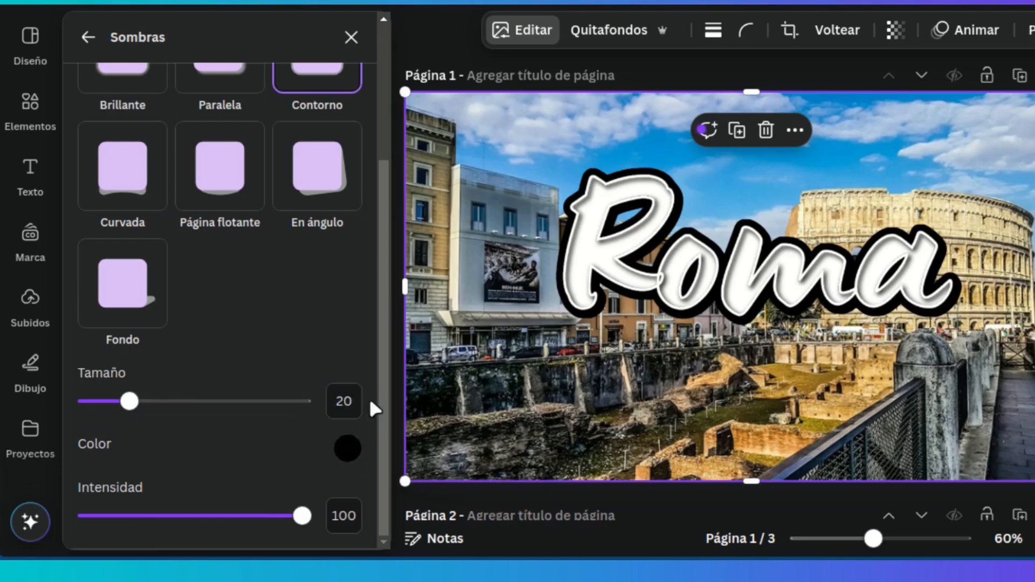
Step: Change the Contorno shadow color to the red #F60640 and close the shadow settings
{"action": "left_click", "coordinate": [347, 451]}
{"action": "left_click", "coordinate": [595, 365]}
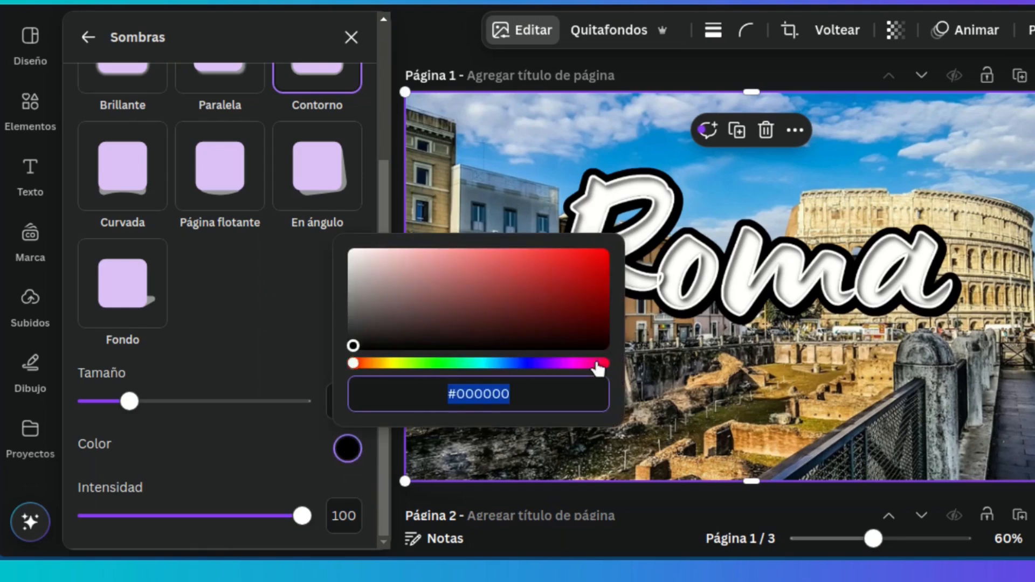
{"action": "left_click", "coordinate": [603, 254]}
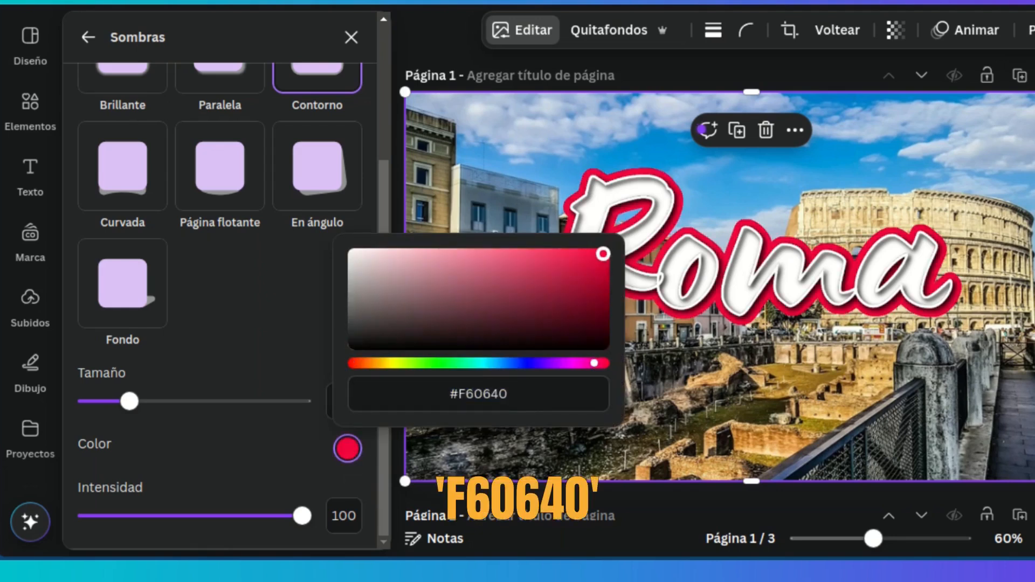
{"action": "left_click", "coordinate": [768, 377]}
{"action": "left_click", "coordinate": [958, 431]}
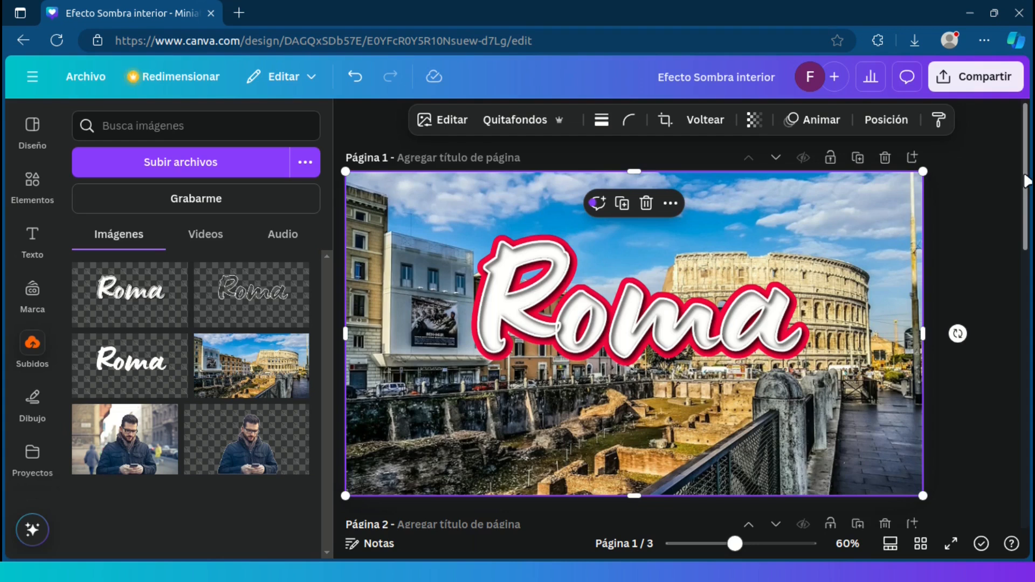
Step: Apply the Paralela shadow effect to the Roma image on page 2
{"action": "scroll", "coordinate": [1028, 181], "scroll_direction": "down", "scroll_amount": 5}
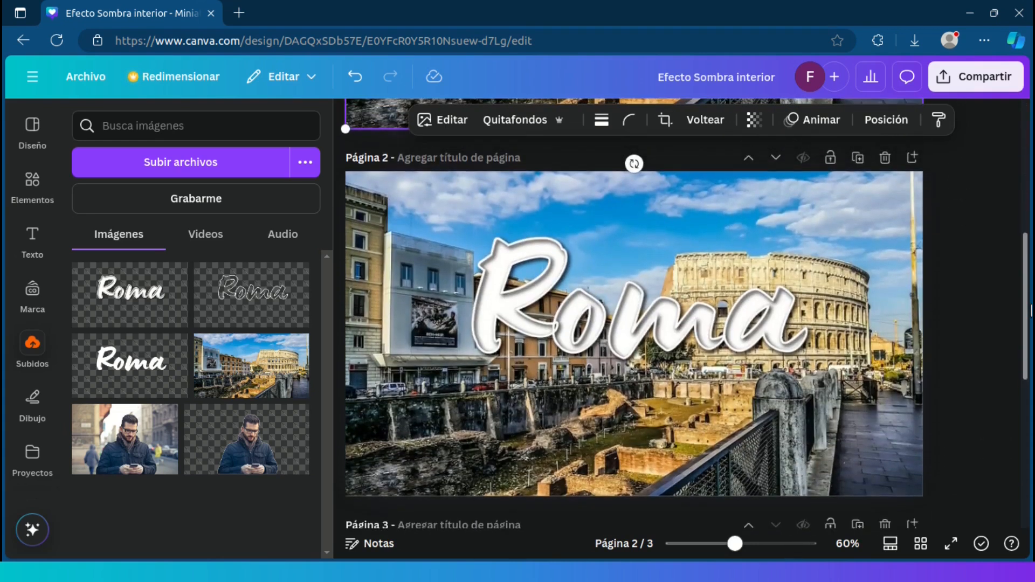
{"action": "left_click", "coordinate": [825, 340]}
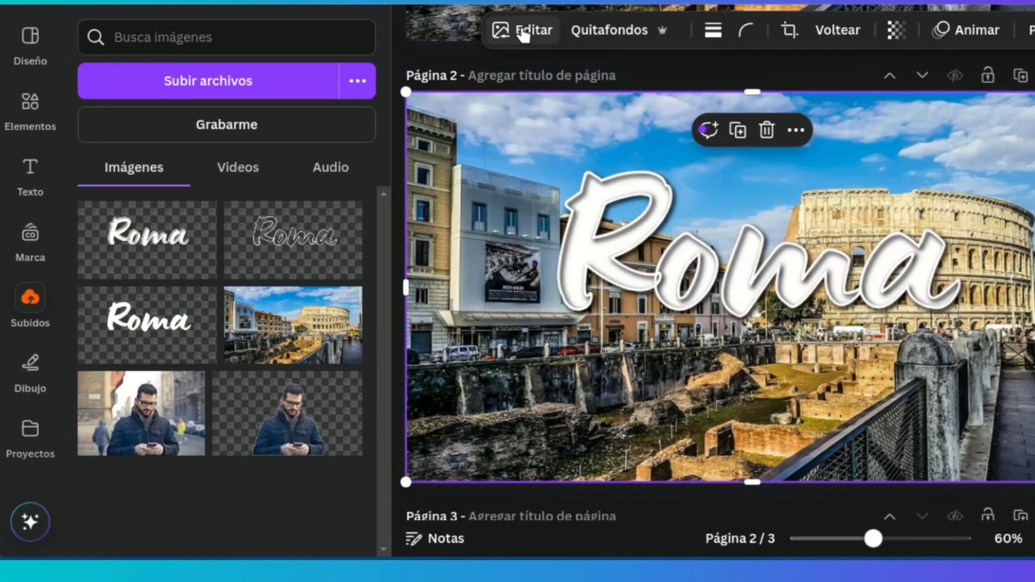
{"action": "left_click", "coordinate": [449, 121]}
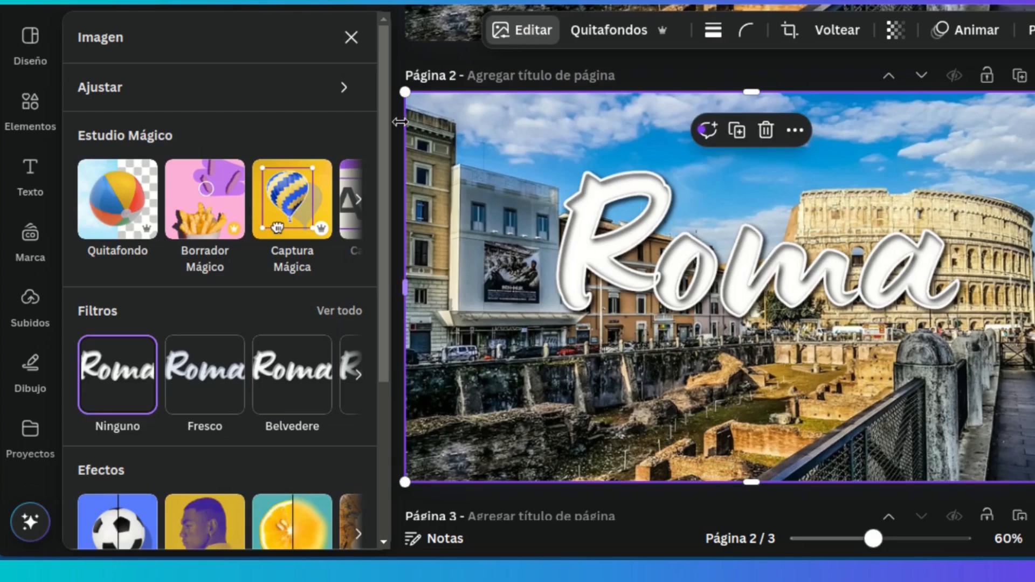
{"action": "left_click_drag", "start_coordinate": [383, 128], "coordinate": [409, 264]}
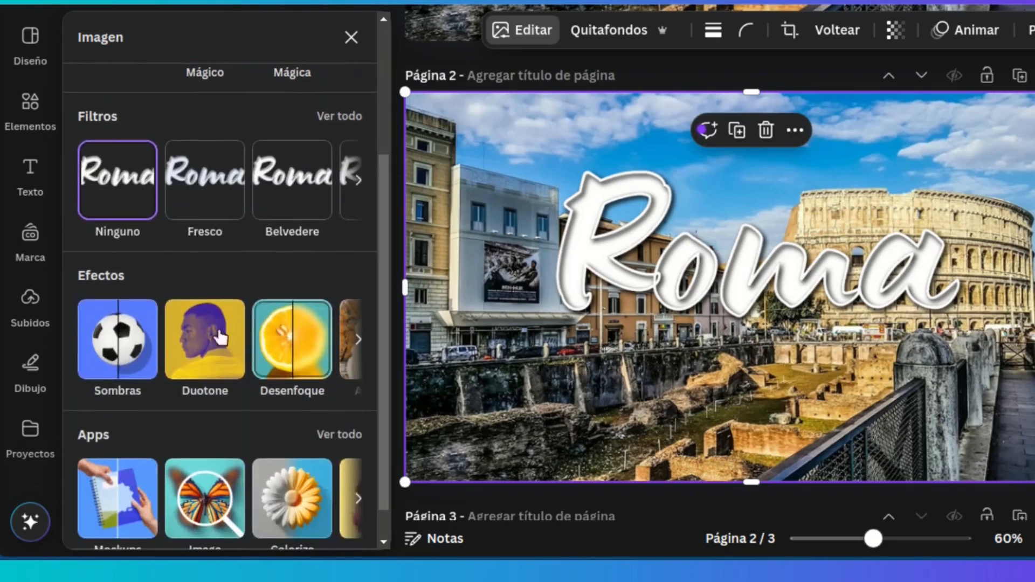
{"action": "left_click", "coordinate": [113, 349]}
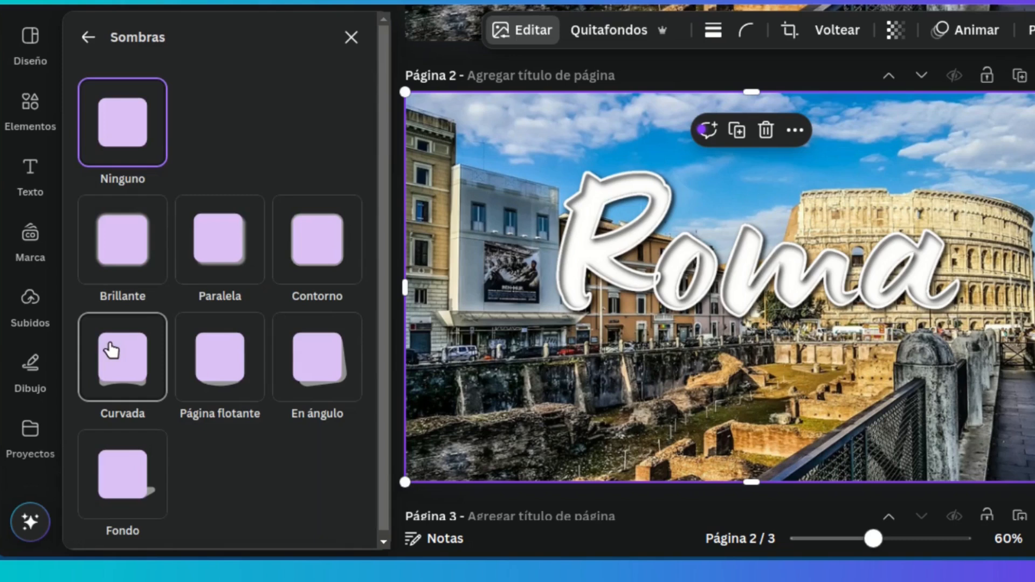
{"action": "left_click", "coordinate": [221, 248]}
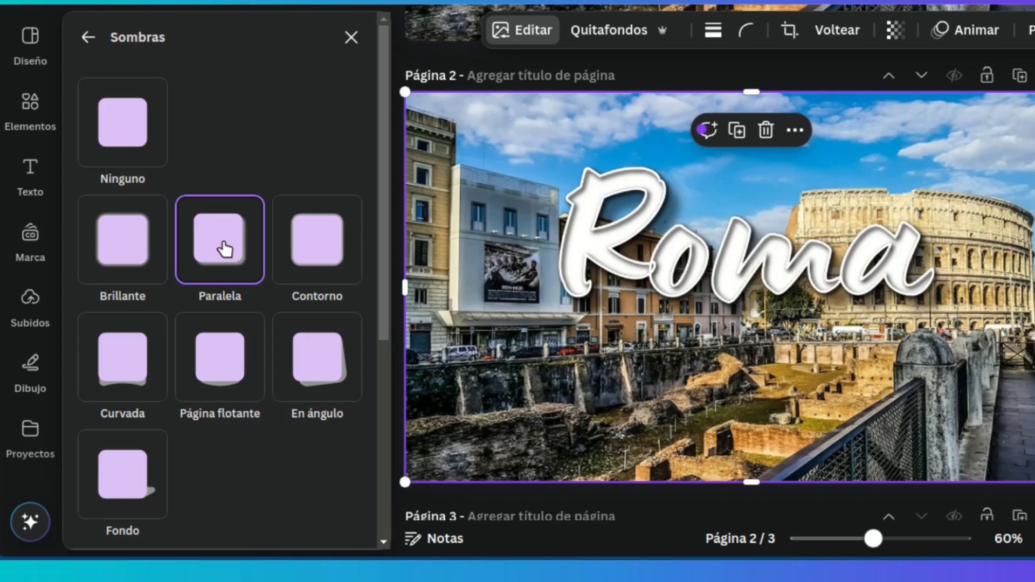
Step: Set the Paralela shadow's blur level (Nivel de desenfoque) to 15, its angle to 60 and its distance to 40
{"action": "left_click_drag", "start_coordinate": [383, 219], "coordinate": [391, 426]}
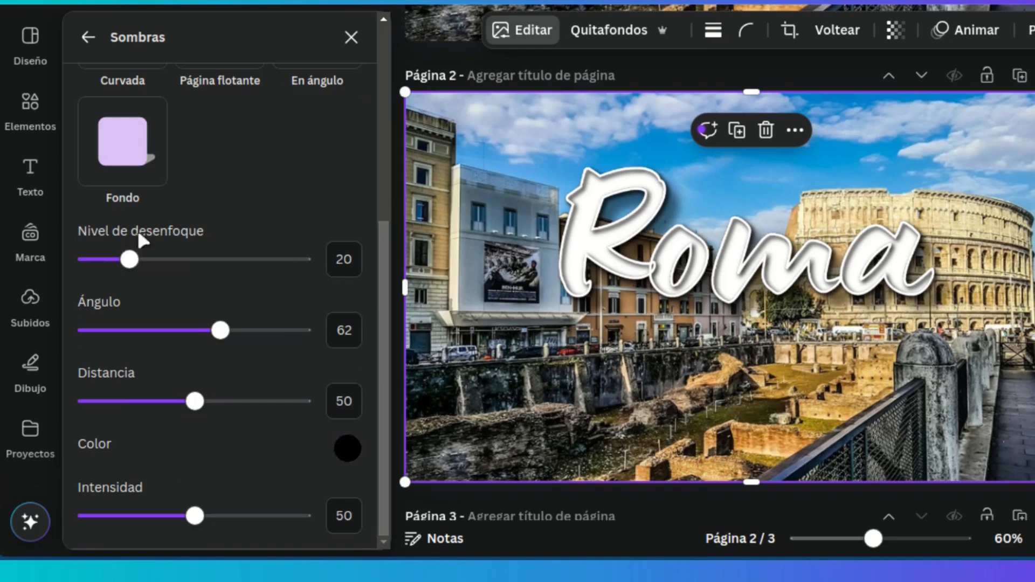
{"action": "left_click", "coordinate": [346, 259]}
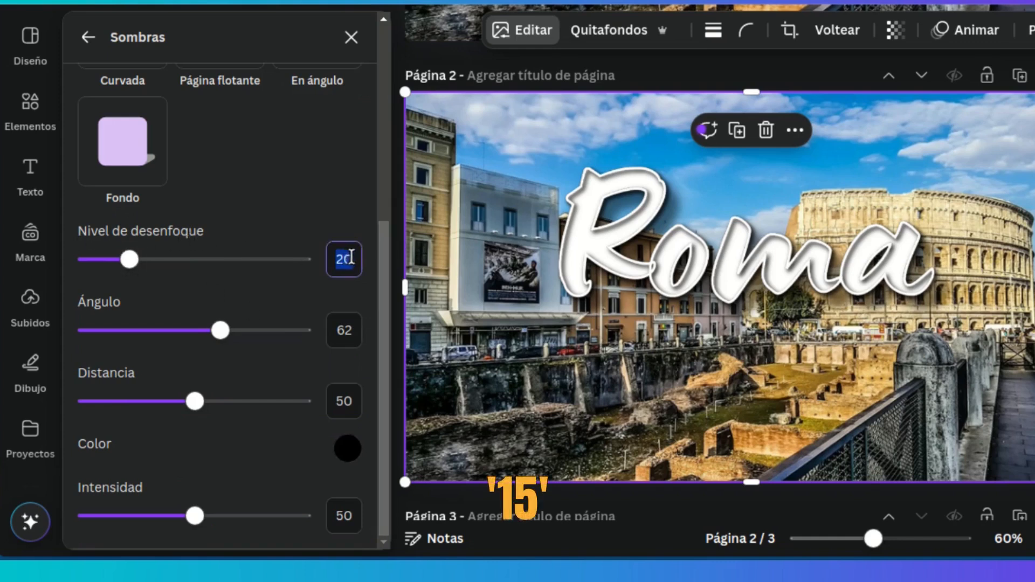
{"action": "type", "text": "15"}
{"action": "left_click", "coordinate": [349, 330]}
{"action": "type", "text": "60"}
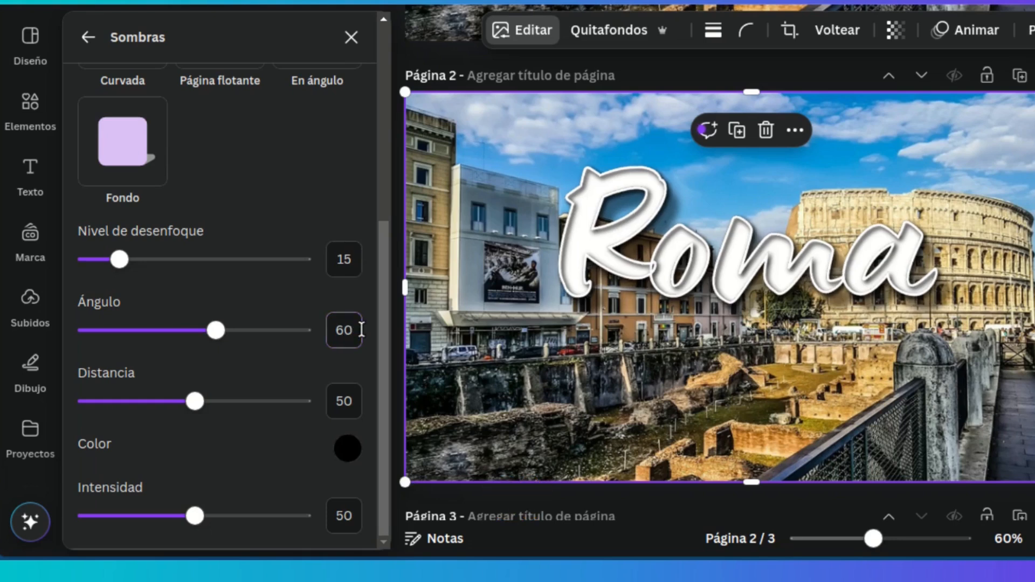
{"action": "left_click", "coordinate": [345, 399]}
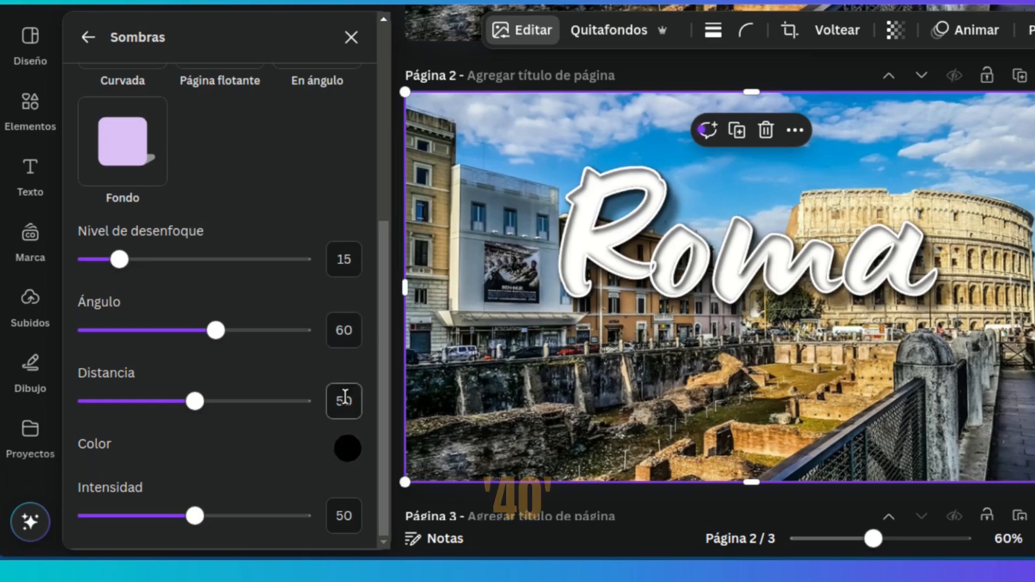
{"action": "key", "text": "BackSpace"}
{"action": "type", "text": "40"}
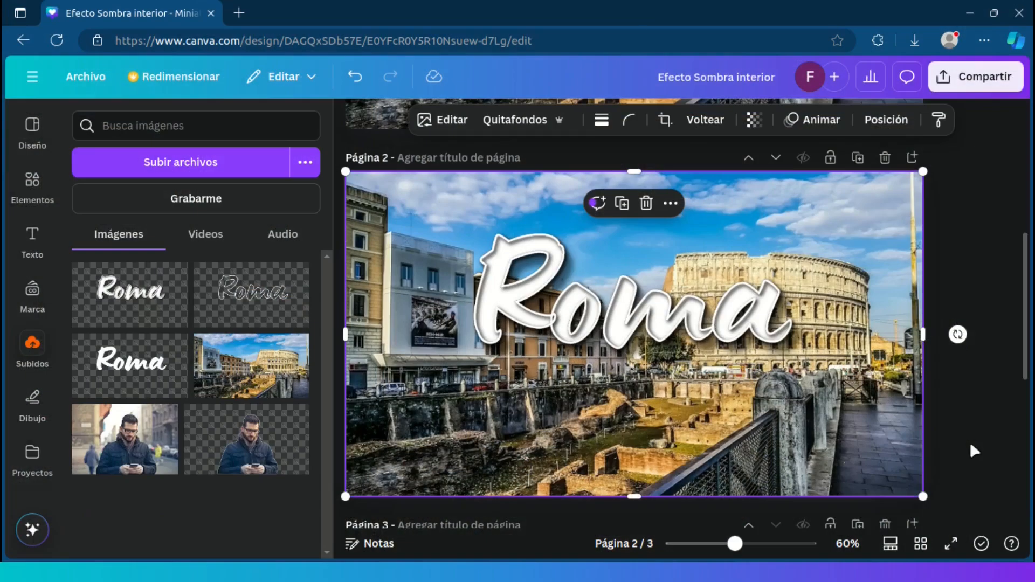
{"action": "left_click_drag", "start_coordinate": [1026, 364], "coordinate": [1026, 234]}
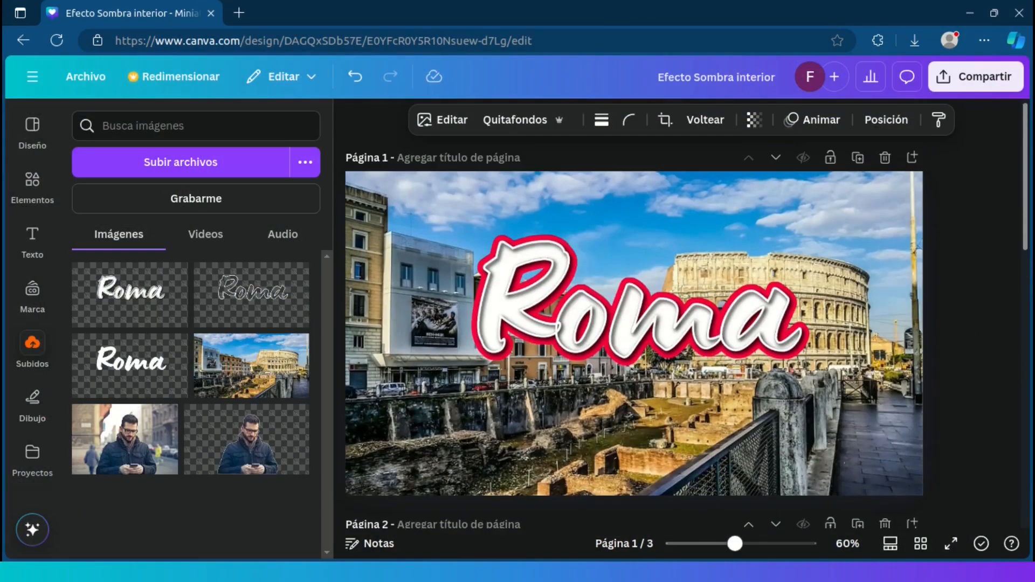
{"action": "scroll", "coordinate": [634, 334], "scroll_direction": "down", "scroll_amount": 5}
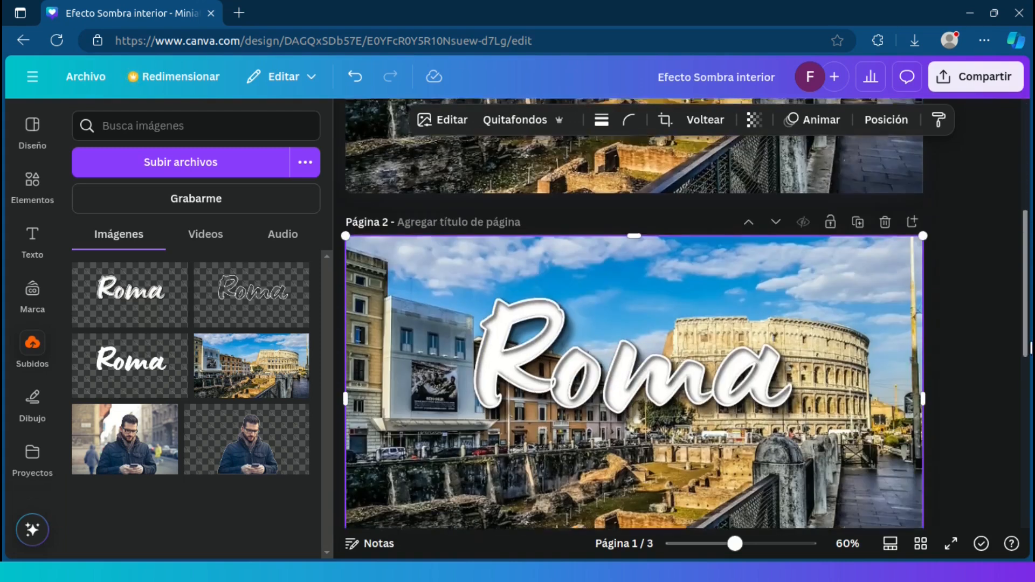